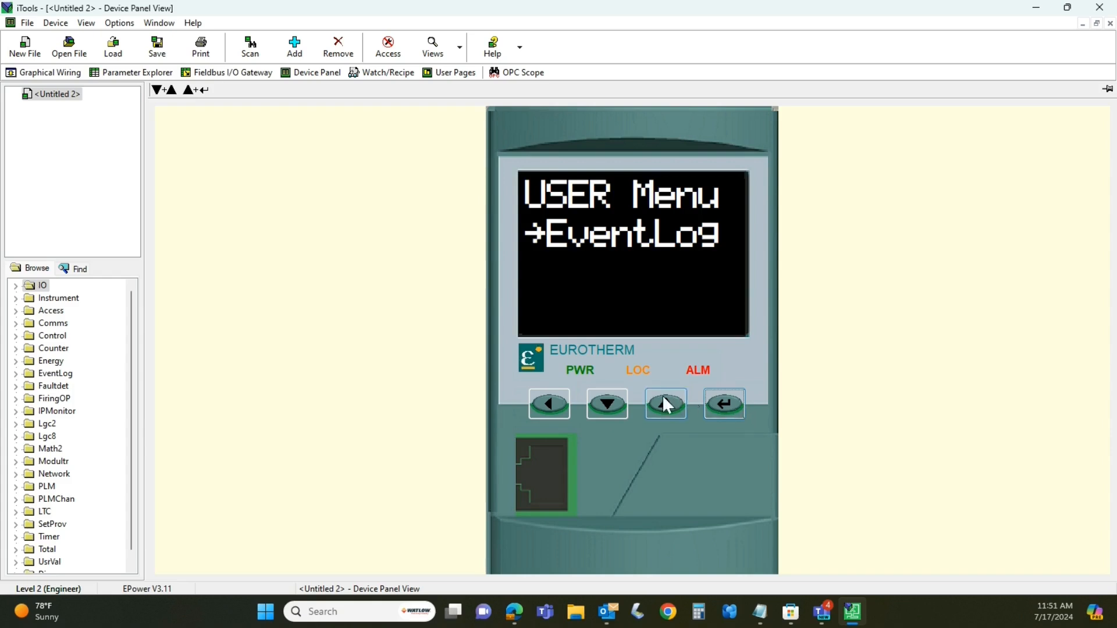
# Open the access level selection on the device panel and choose Quick as the level to go to.
pyautogui.click(550, 402)
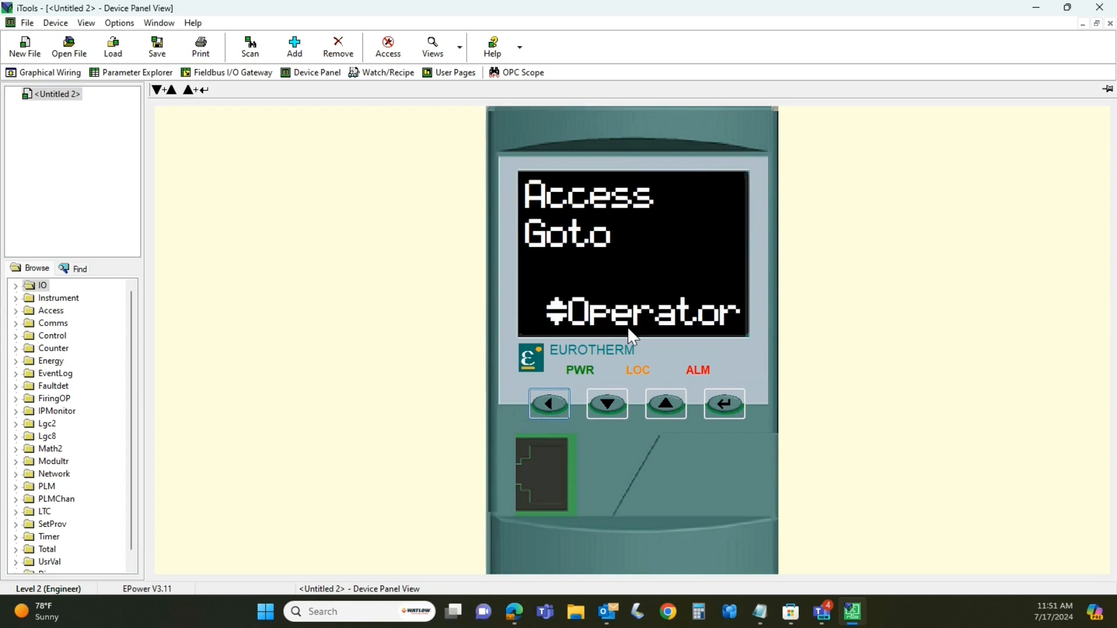
pyautogui.click(668, 407)
pyautogui.click(668, 407)
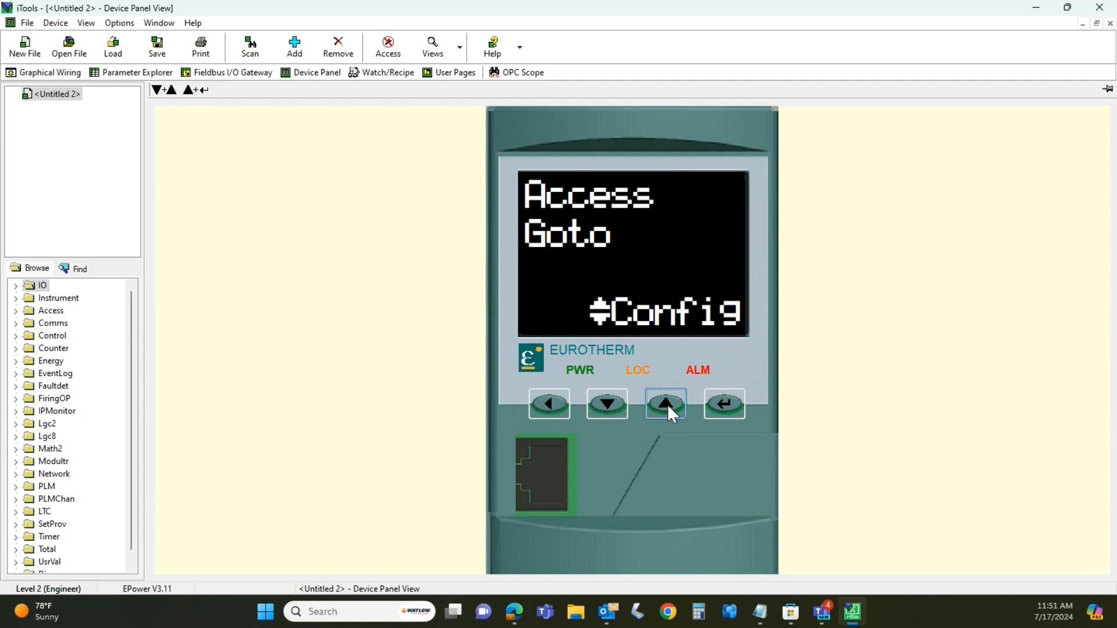
pyautogui.click(668, 408)
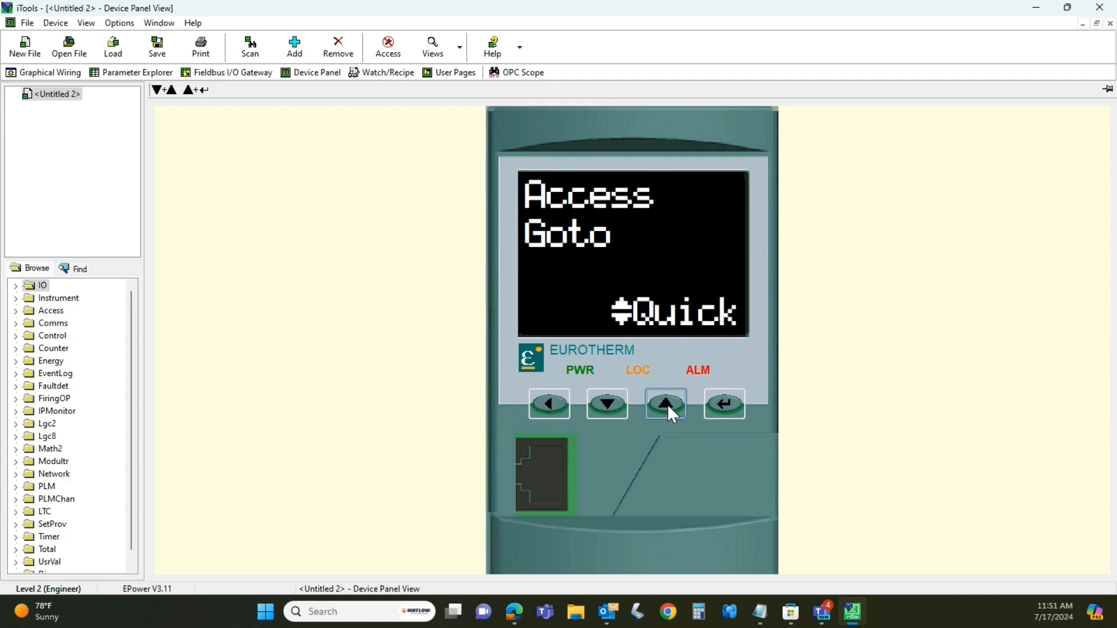
pyautogui.click(729, 409)
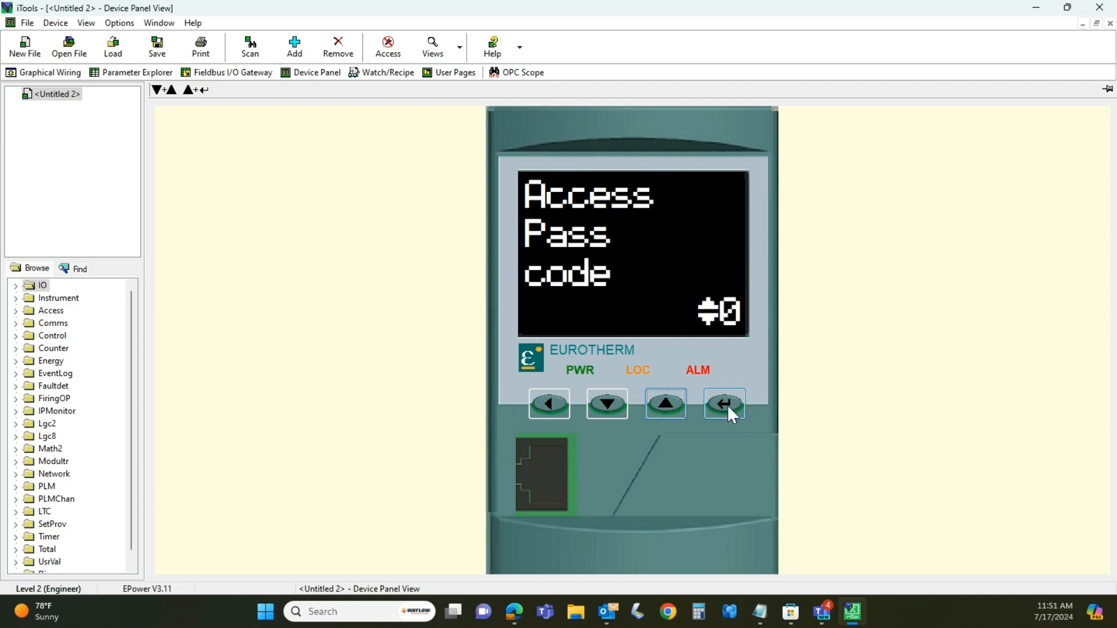
# Enter the access pass code to open the Quick Start configuration.
pyautogui.click(667, 402)
pyautogui.click(667, 401)
pyautogui.click(668, 402)
pyautogui.click(668, 402)
pyautogui.click(723, 403)
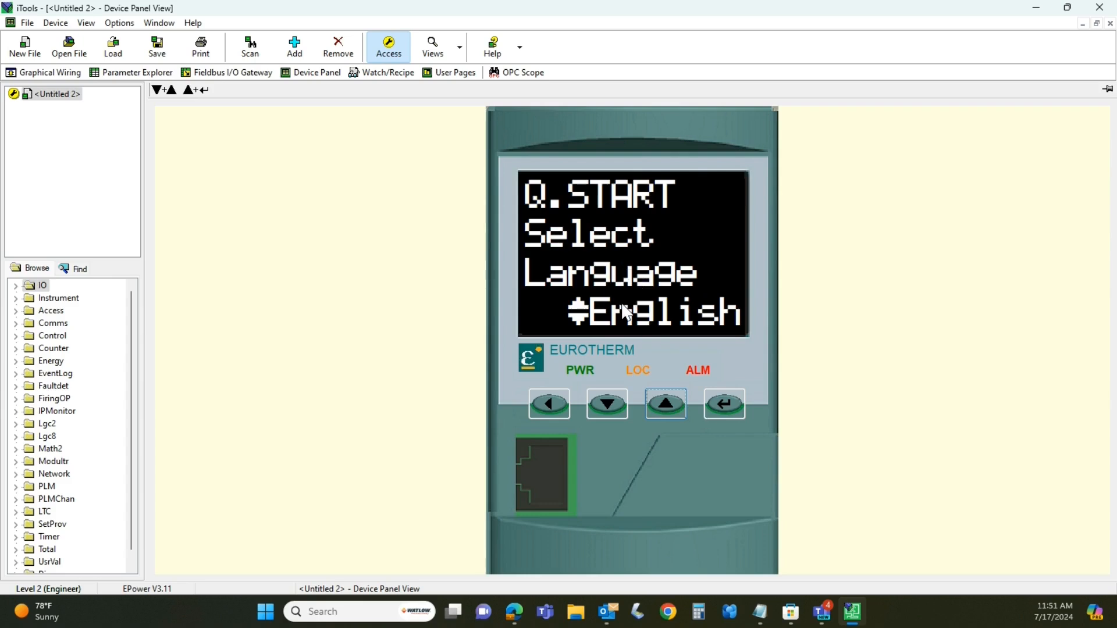
# Look through the available display languages, return to English and accept it.
pyautogui.click(664, 407)
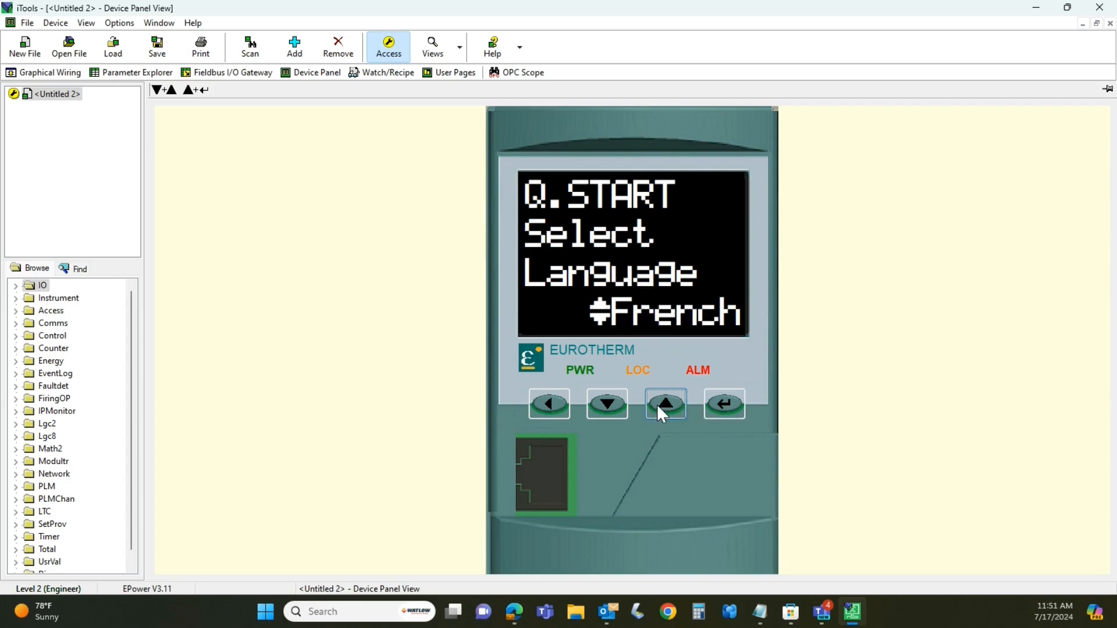
pyautogui.click(660, 407)
pyautogui.click(659, 405)
pyautogui.click(657, 404)
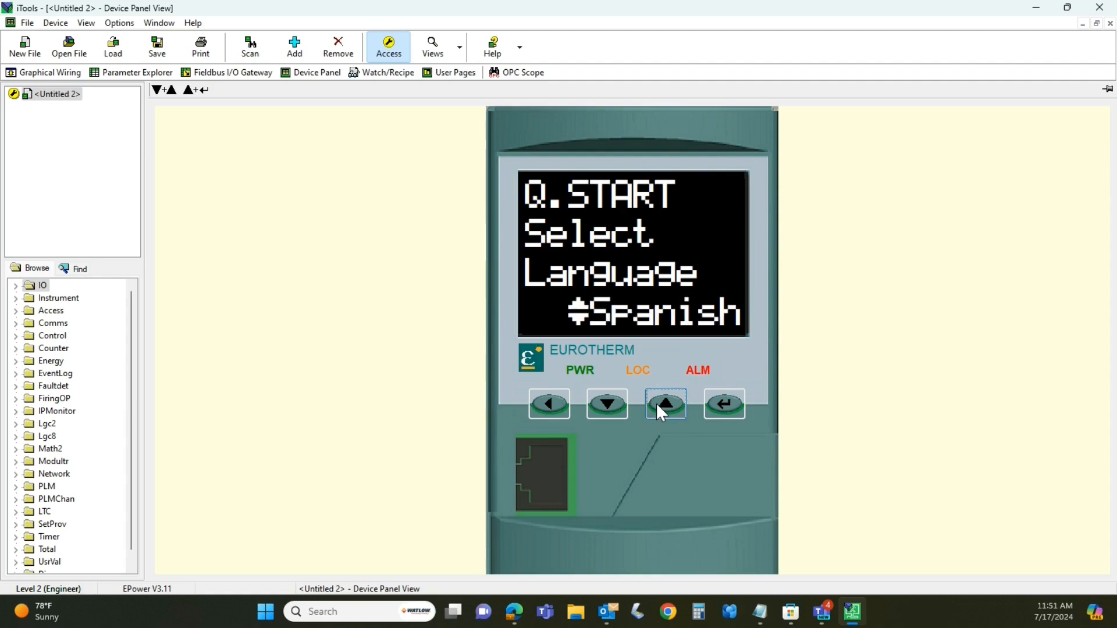
pyautogui.click(612, 407)
pyautogui.click(611, 406)
pyautogui.click(611, 406)
pyautogui.click(611, 406)
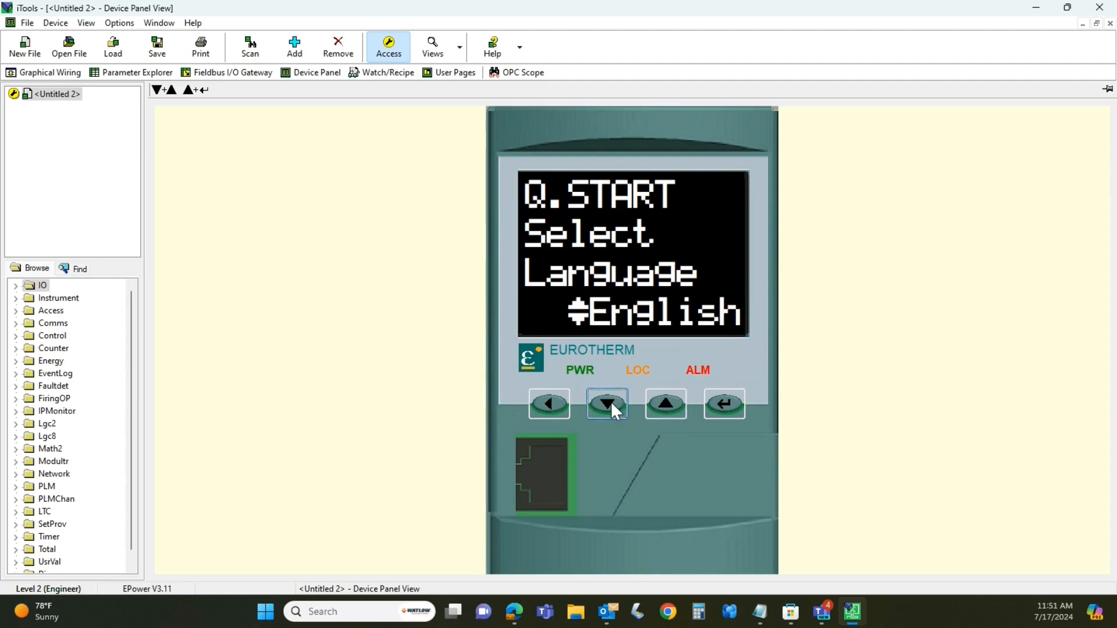
pyautogui.click(726, 406)
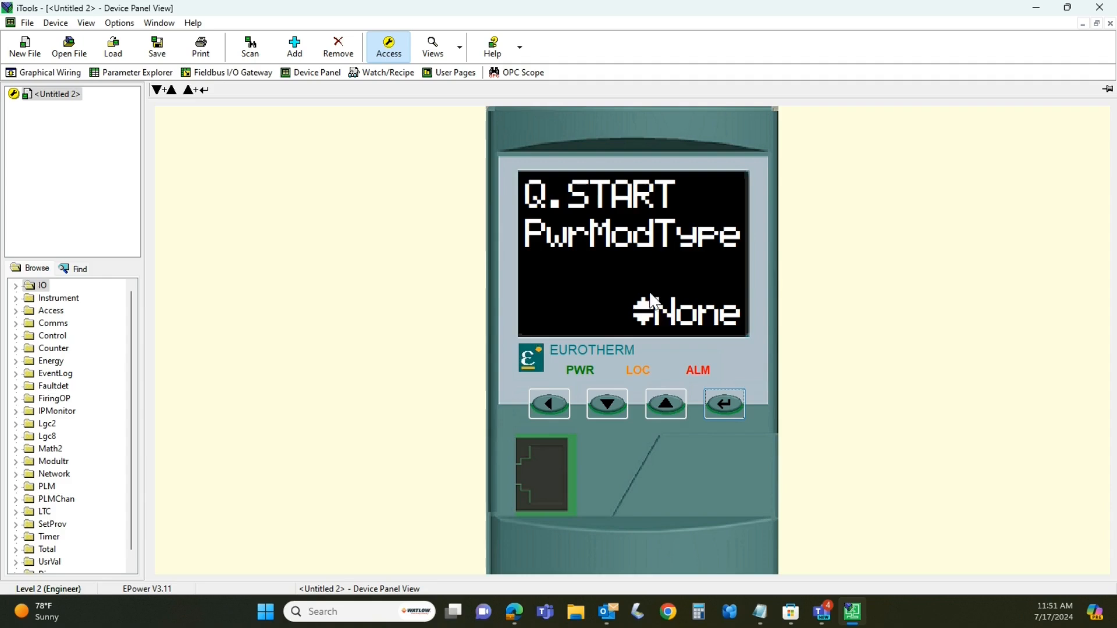
# Set the power module type to Internal and accept it.
pyautogui.click(667, 404)
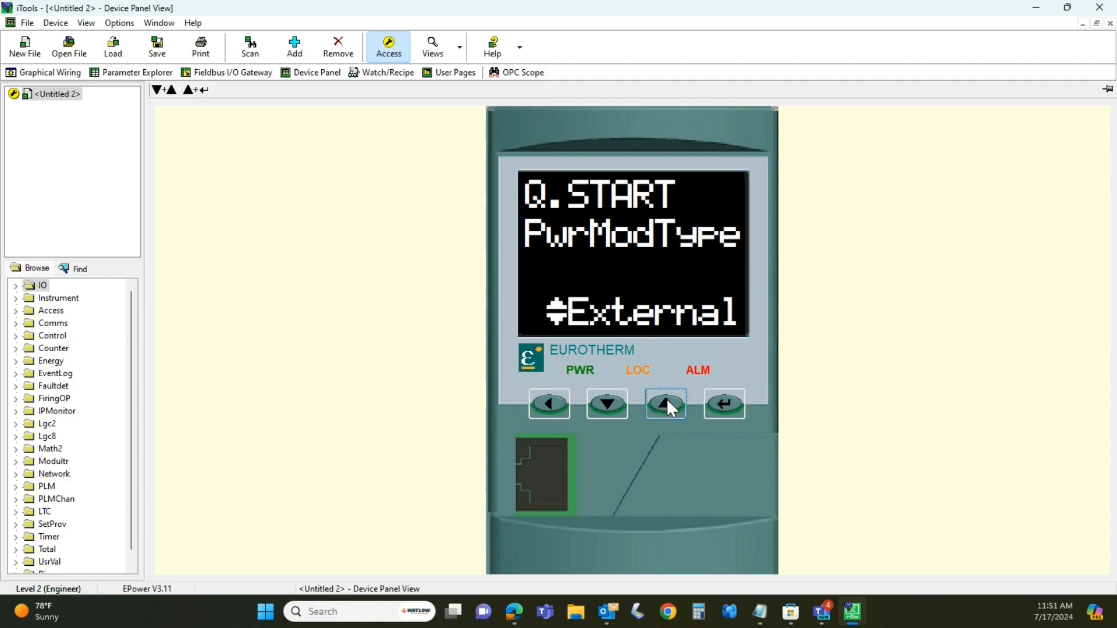
pyautogui.click(668, 399)
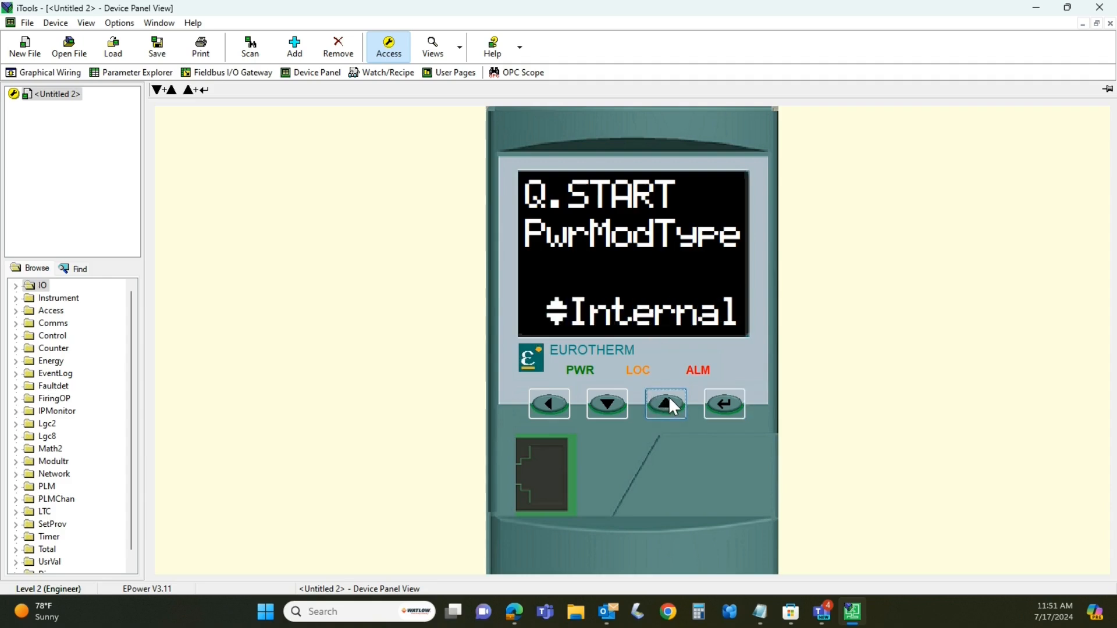
pyautogui.click(725, 409)
pyautogui.click(721, 399)
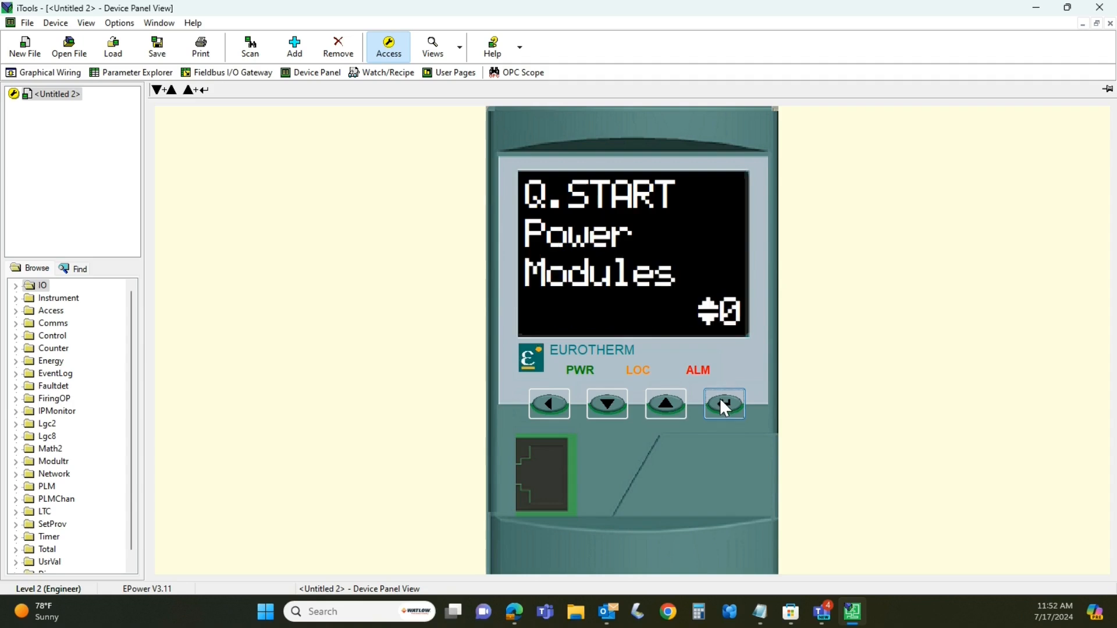
# Set the number of power modules to 3, confirm the change and continue to the maximum current setting.
pyautogui.click(670, 402)
pyautogui.click(669, 403)
pyautogui.click(669, 401)
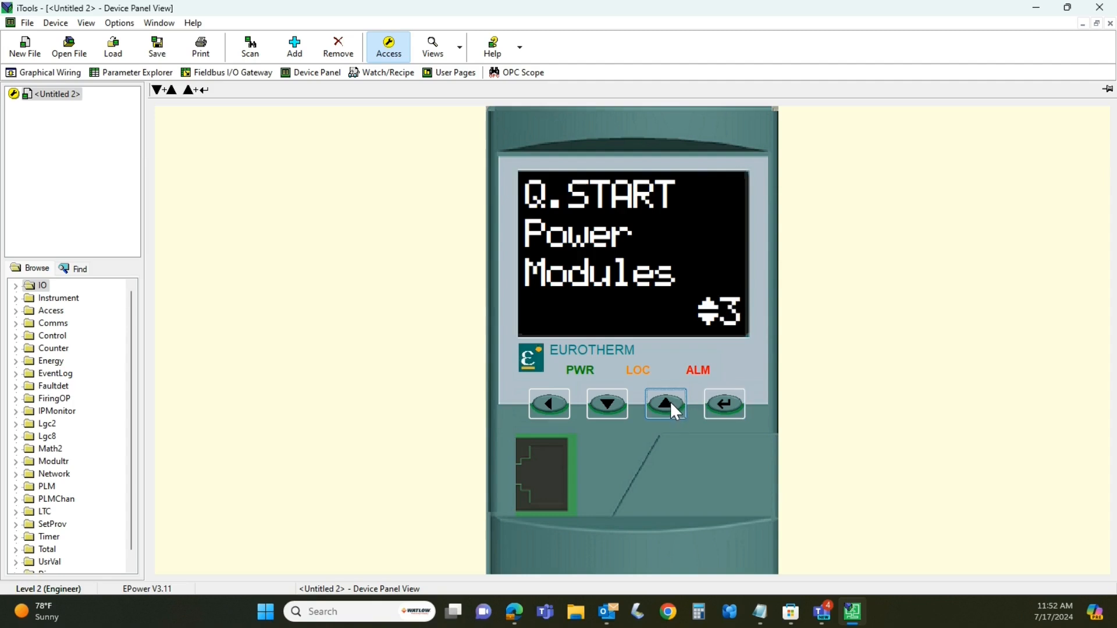
pyautogui.click(726, 407)
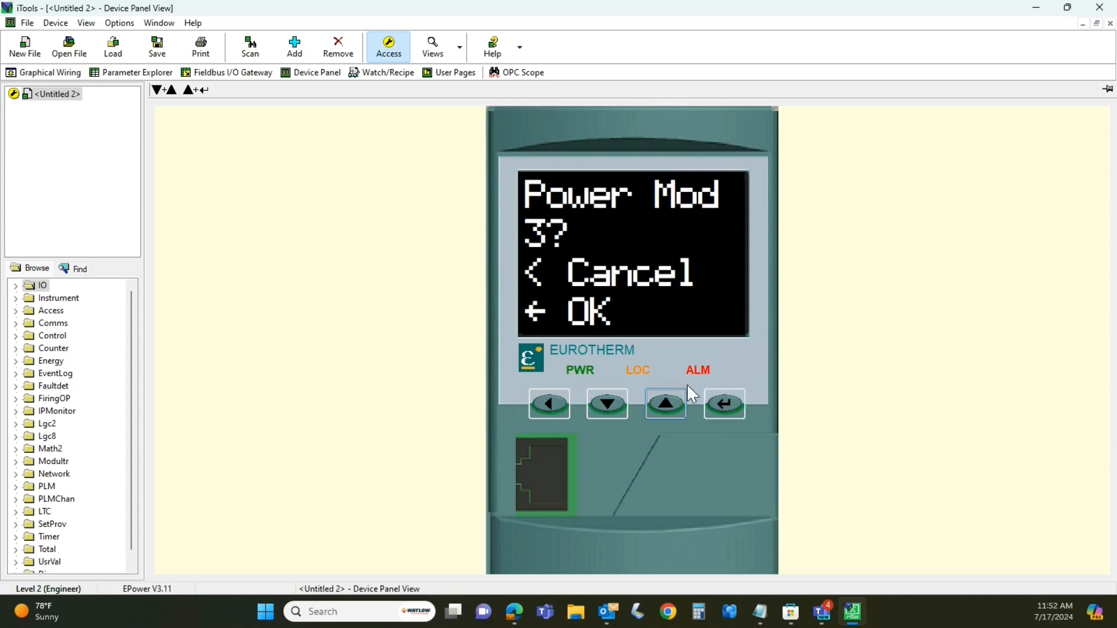
pyautogui.click(727, 407)
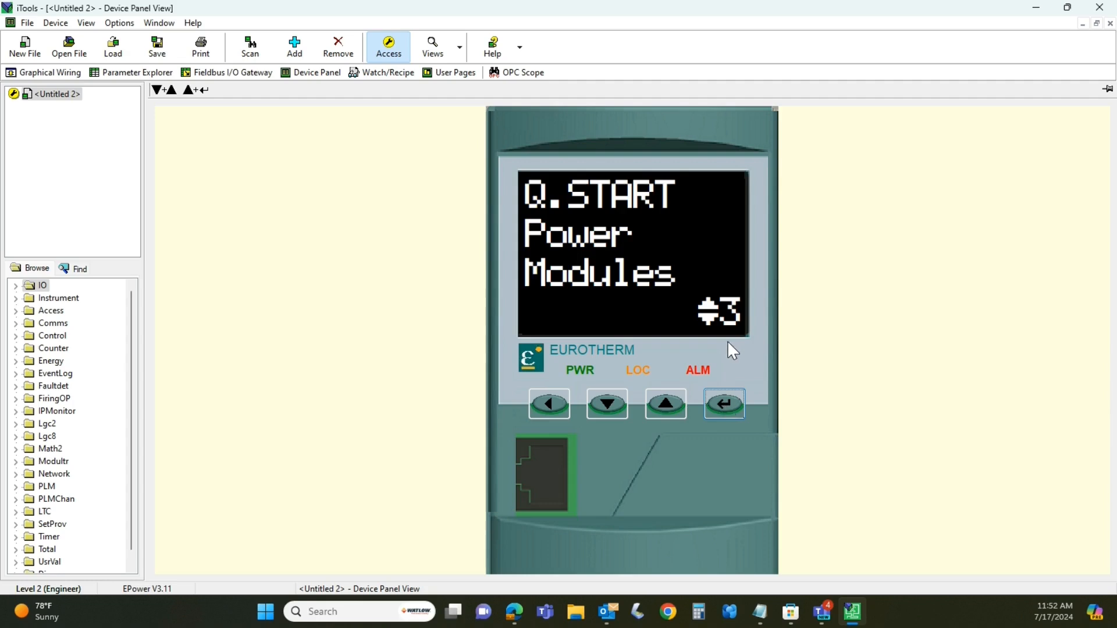
pyautogui.click(726, 406)
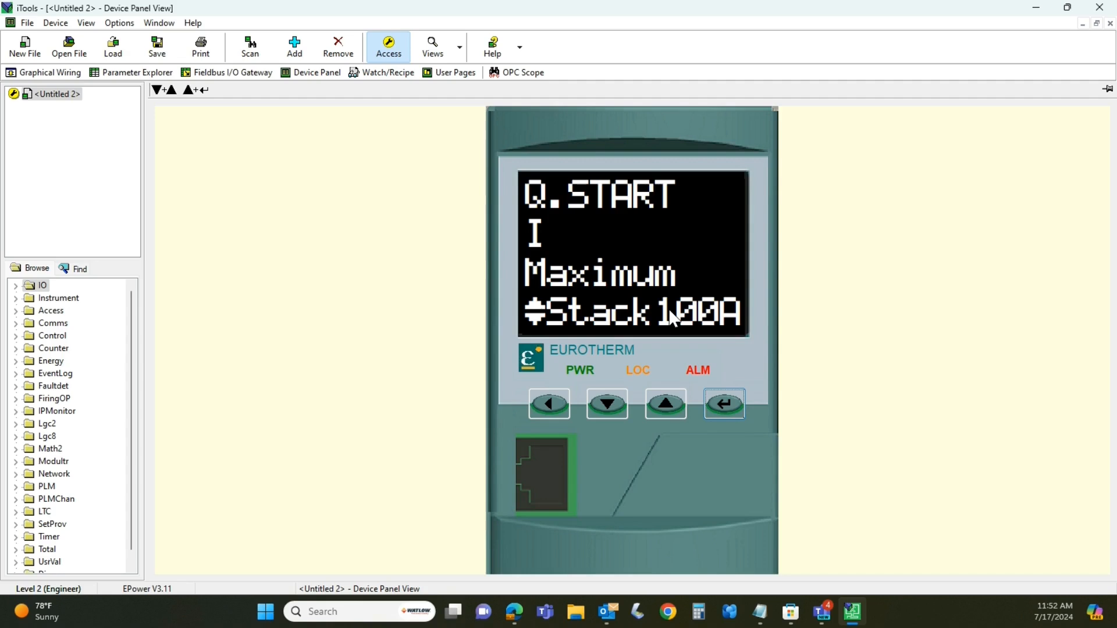
# Set the maximum current to Stack250A and the nominal current to 225.
pyautogui.click(667, 408)
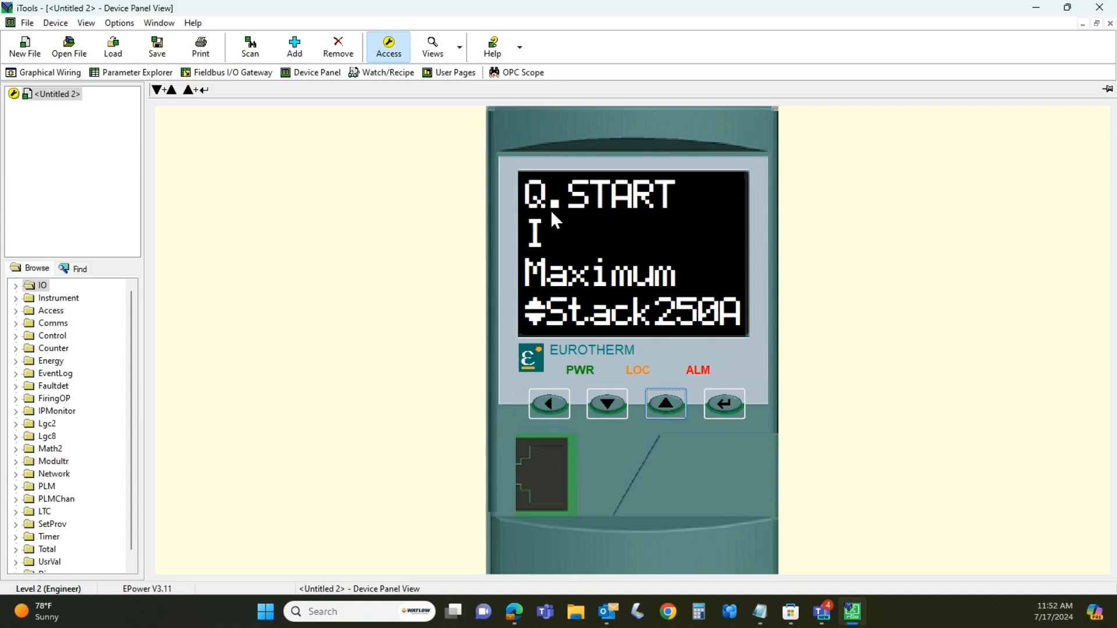
pyautogui.click(726, 406)
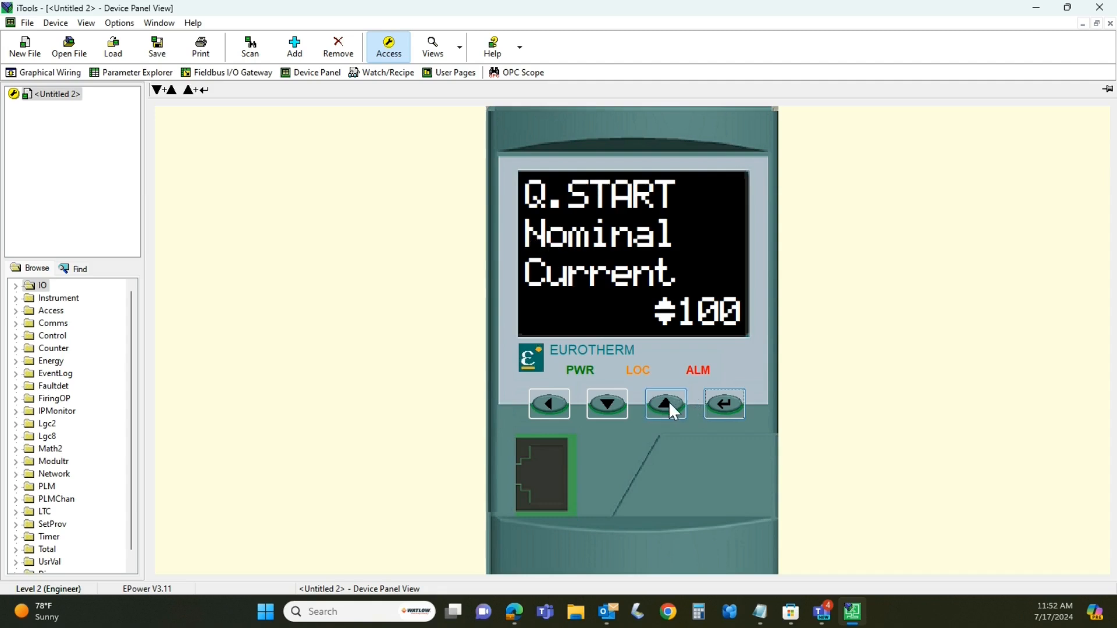
pyautogui.moveTo(668, 400); pyautogui.dragTo(609, 403)
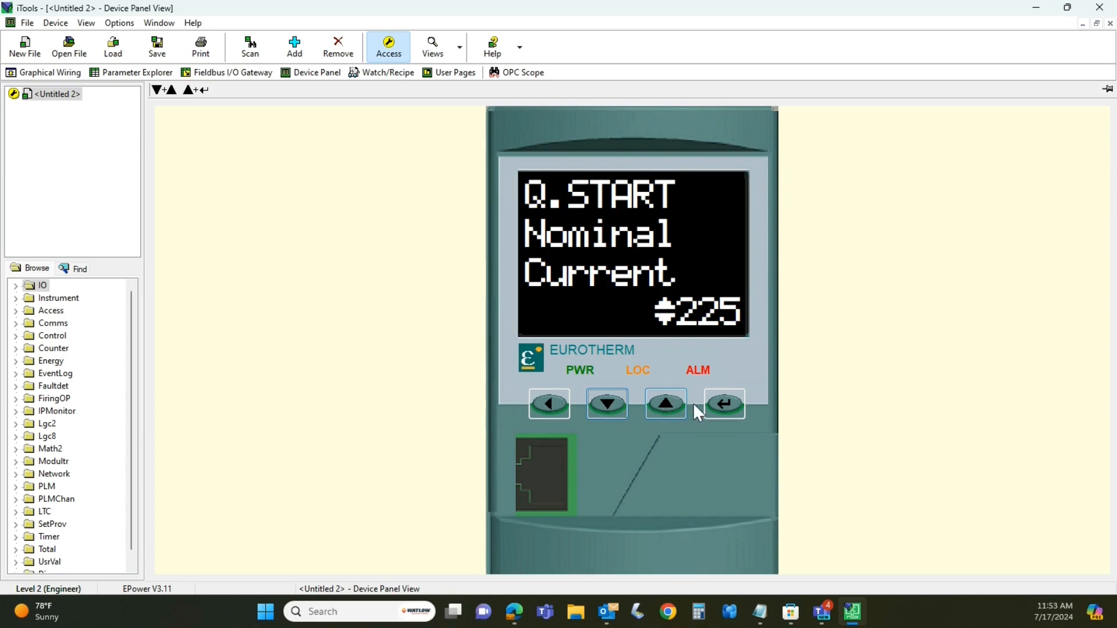
pyautogui.click(726, 403)
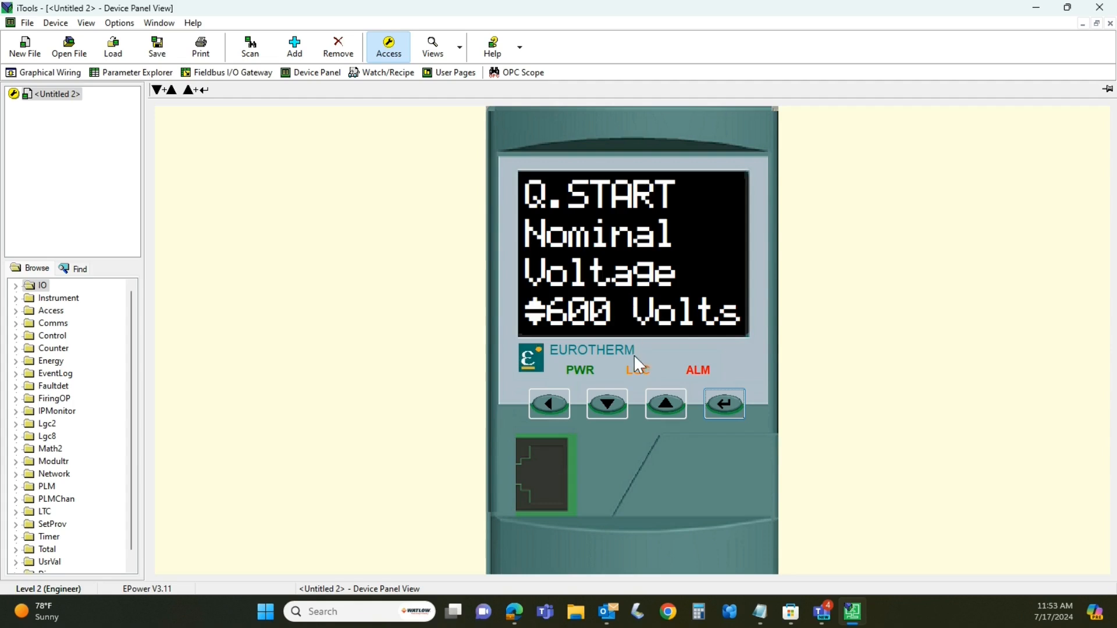
# Set the nominal voltage to the option just below 500 Volts and the network type to 3Phase.
pyautogui.click(606, 405)
pyautogui.click(606, 404)
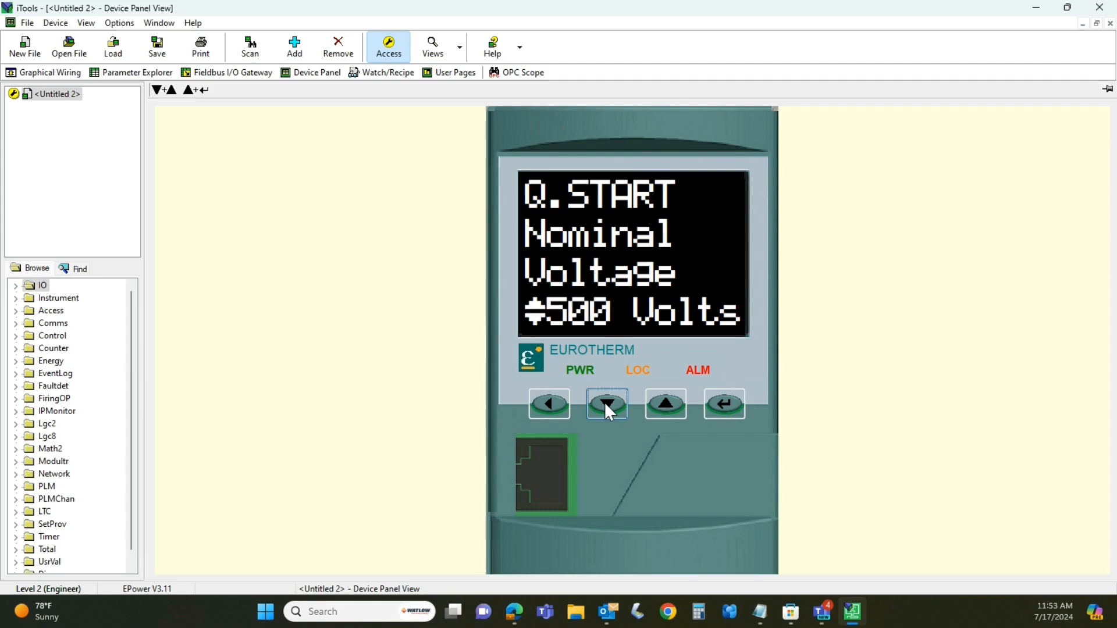
pyautogui.click(607, 405)
pyautogui.click(727, 407)
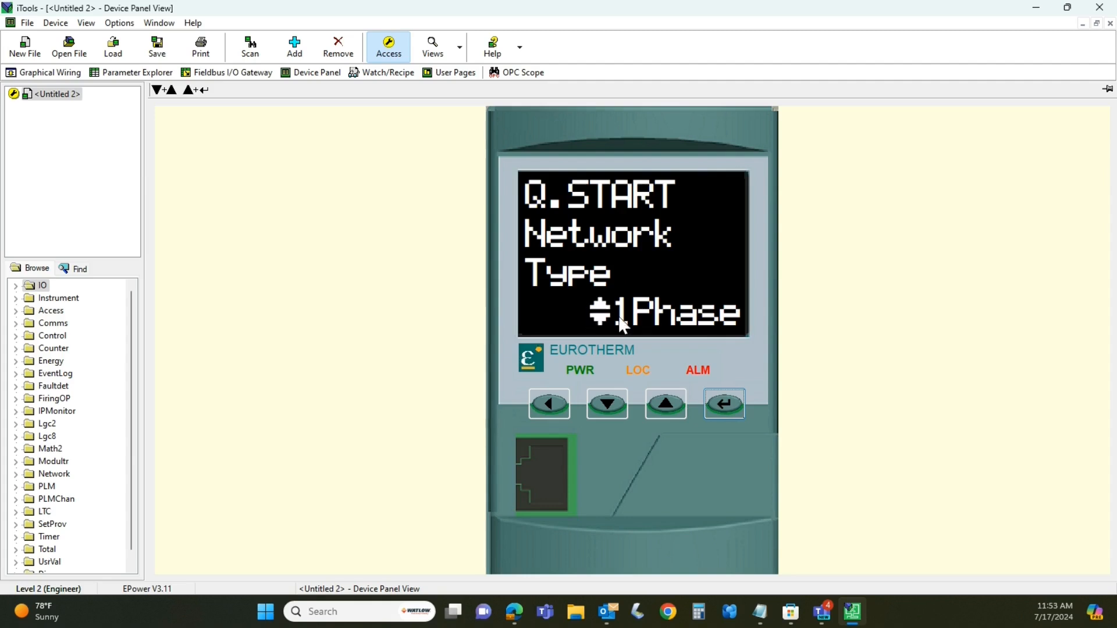
pyautogui.click(669, 408)
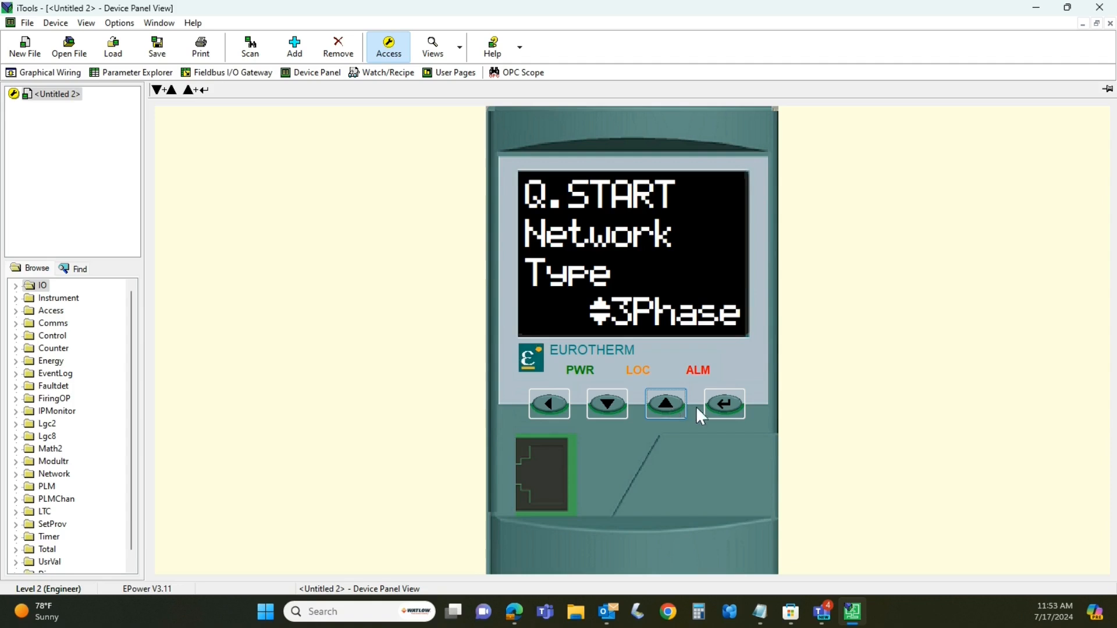
pyautogui.click(718, 401)
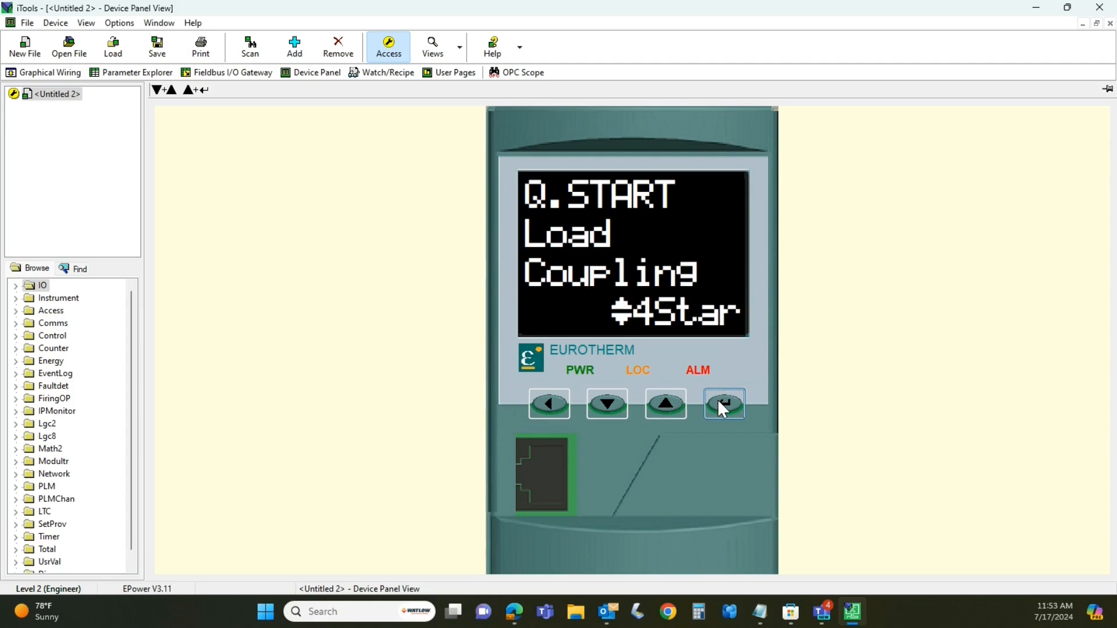
# Cycle through the load coupling options, choose 3Delta and accept it.
pyautogui.click(668, 409)
pyautogui.click(669, 409)
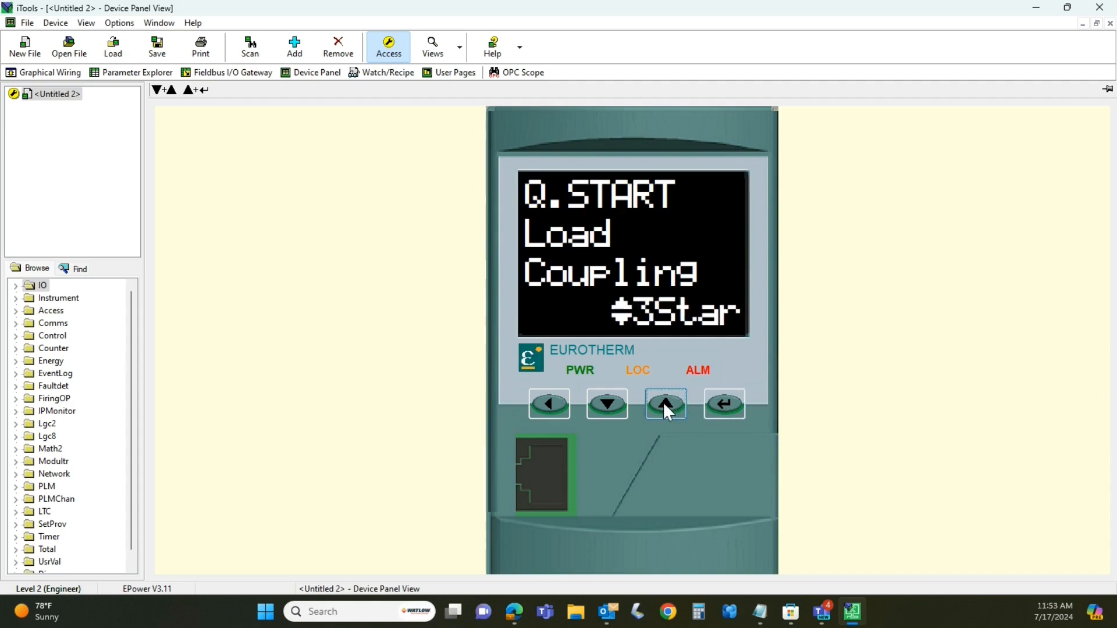
pyautogui.click(668, 410)
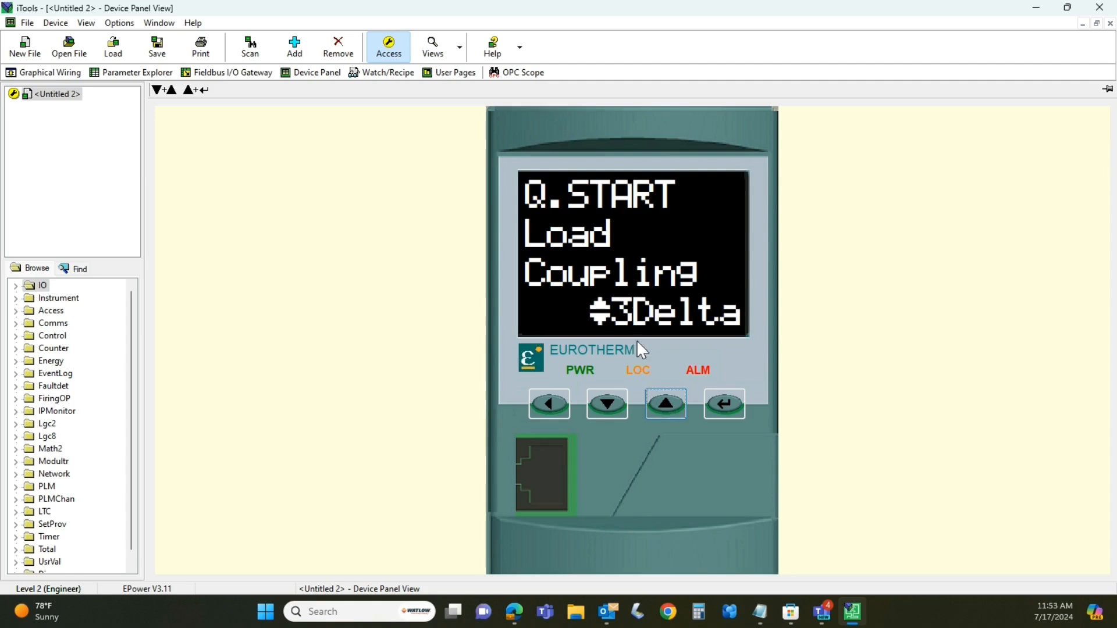
pyautogui.click(665, 405)
pyautogui.click(668, 409)
pyautogui.click(668, 408)
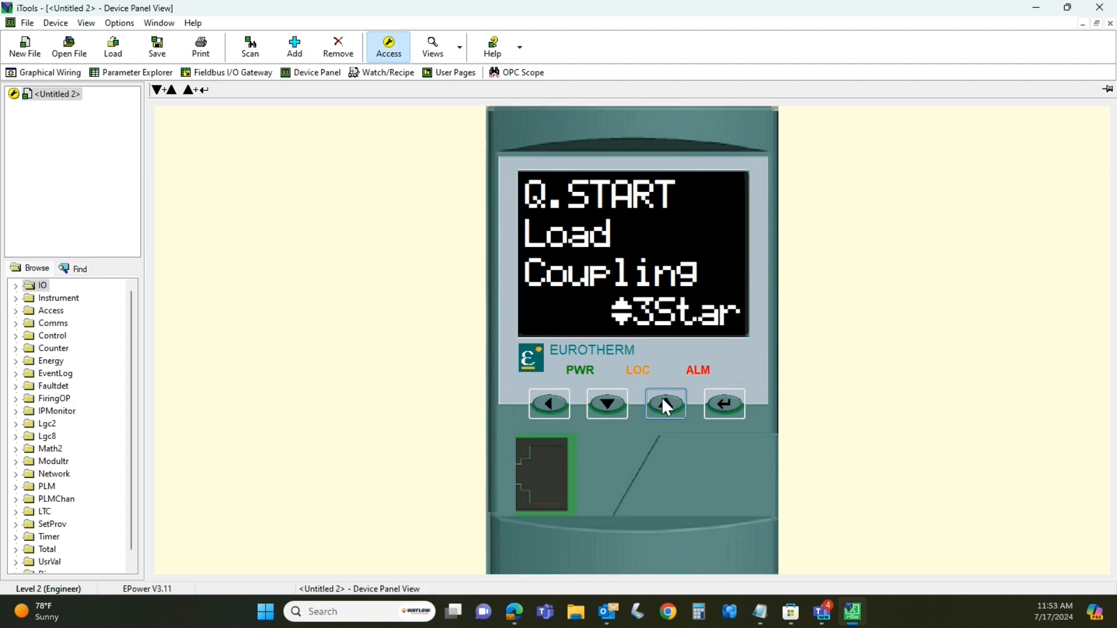
pyautogui.click(667, 408)
pyautogui.click(668, 409)
pyautogui.click(667, 408)
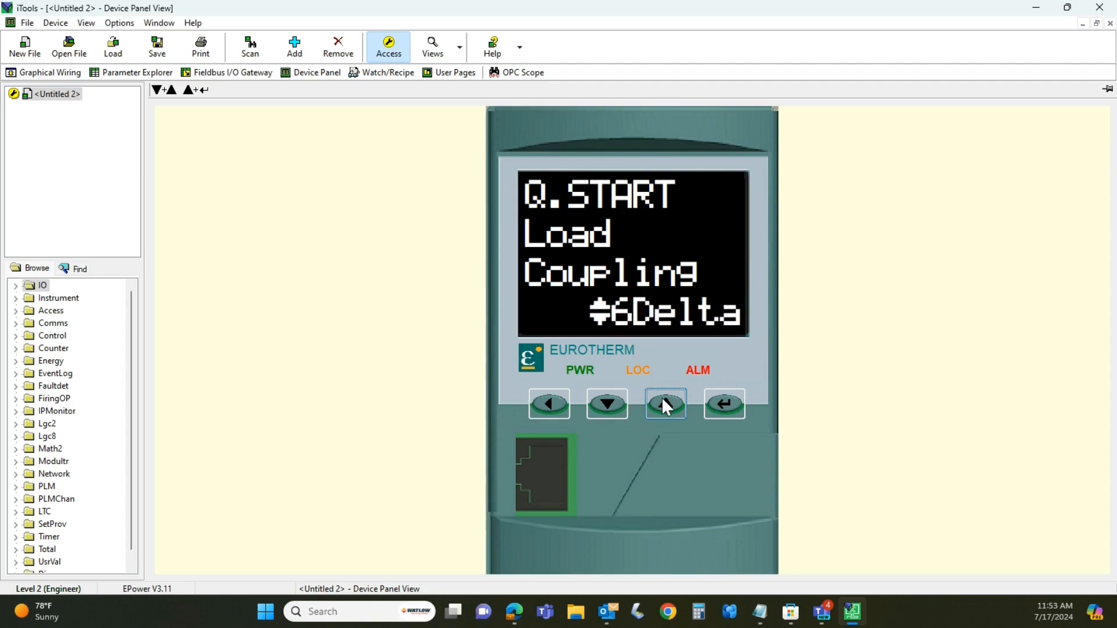
pyautogui.click(667, 409)
pyautogui.click(667, 408)
pyautogui.click(726, 409)
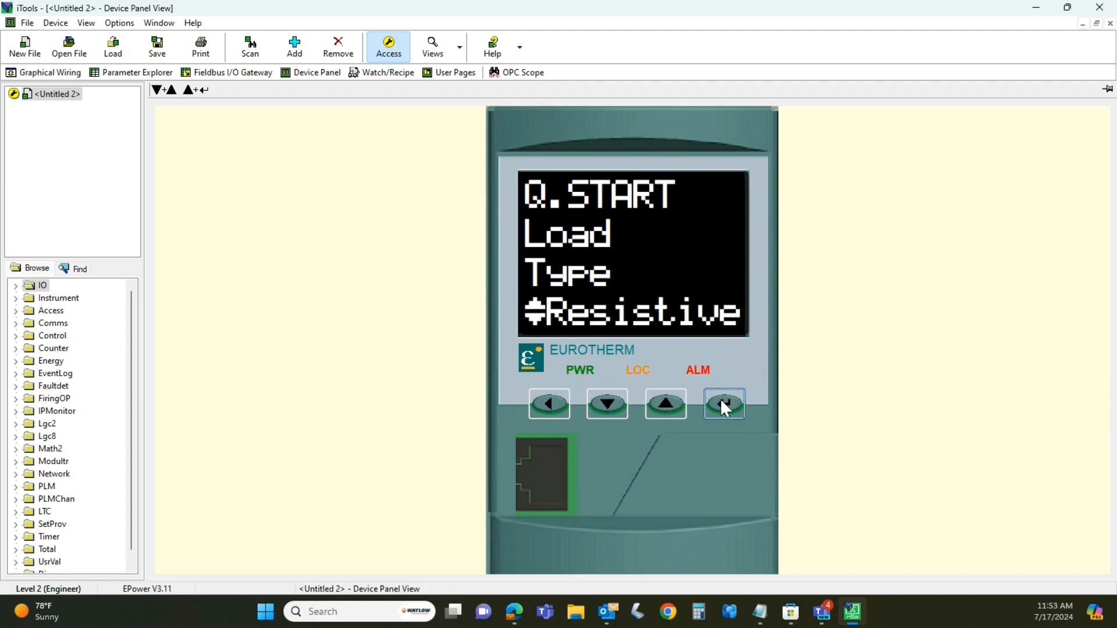
# Check the TxFormer load type option, return the load type to Resistive and accept it.
pyautogui.click(665, 407)
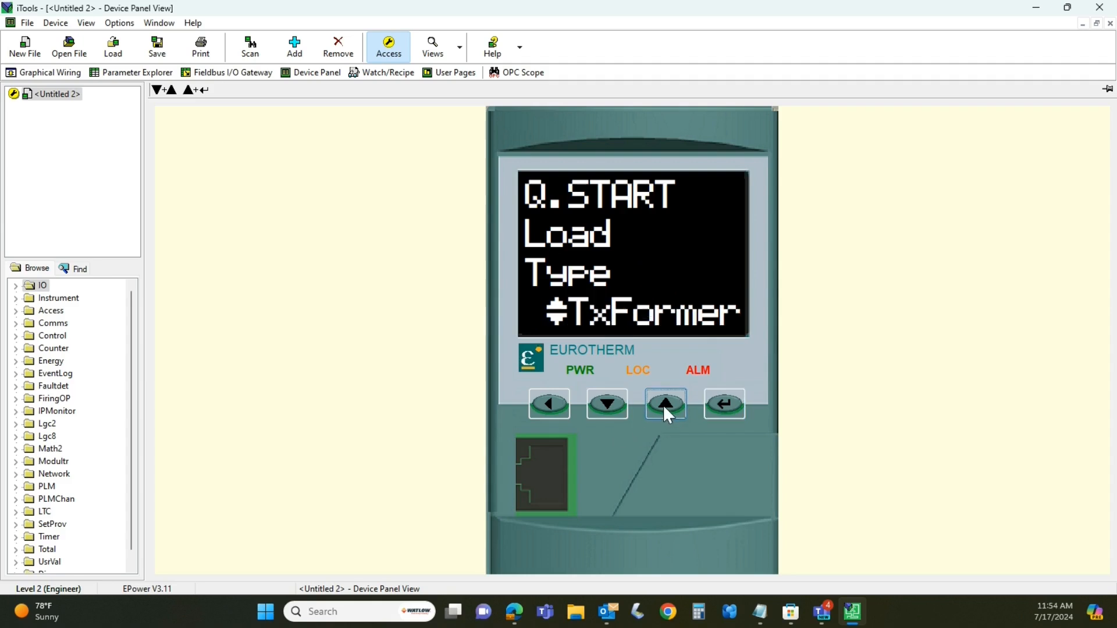
pyautogui.click(666, 407)
pyautogui.click(666, 408)
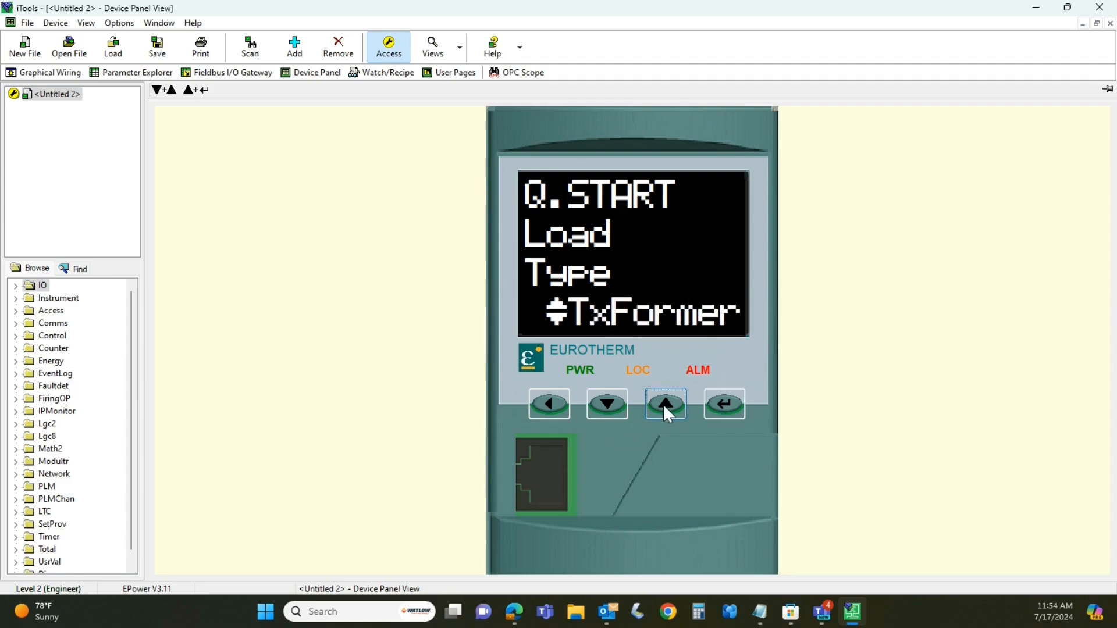
pyautogui.click(609, 408)
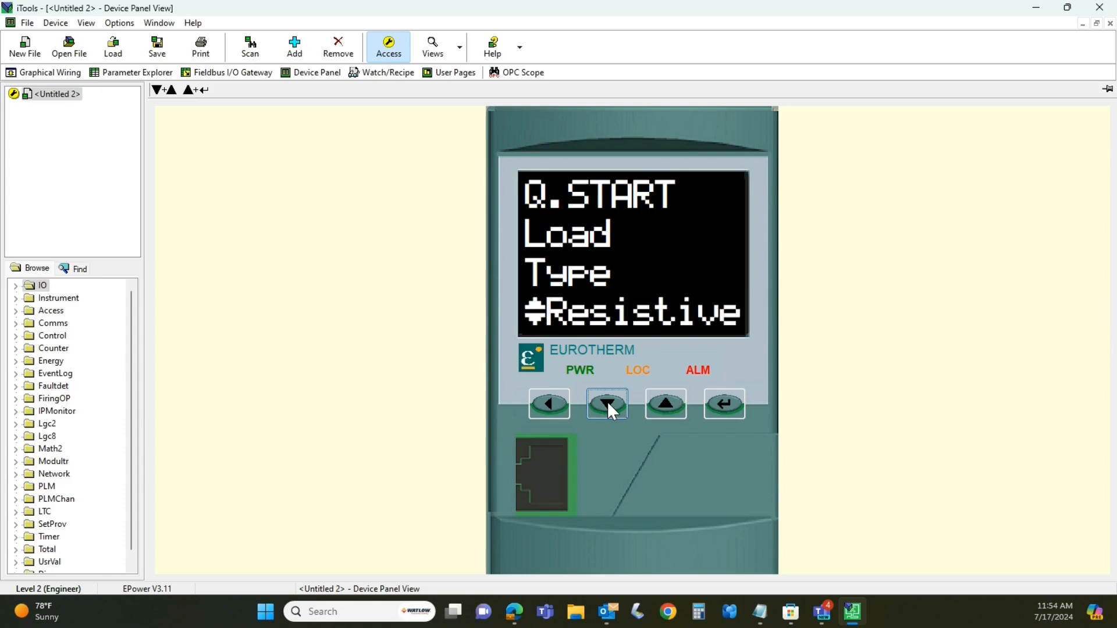
pyautogui.click(725, 408)
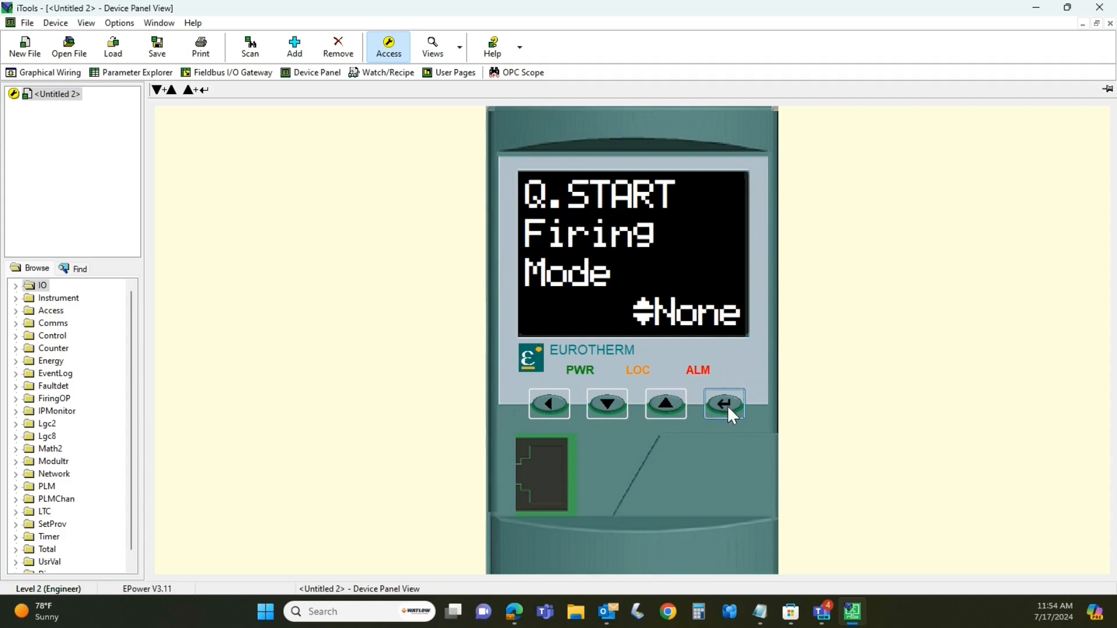
# Cycle through the firing mode options Logic, BurstVar and BurstFix, set the firing mode to Ph.Angle and accept it.
pyautogui.click(667, 407)
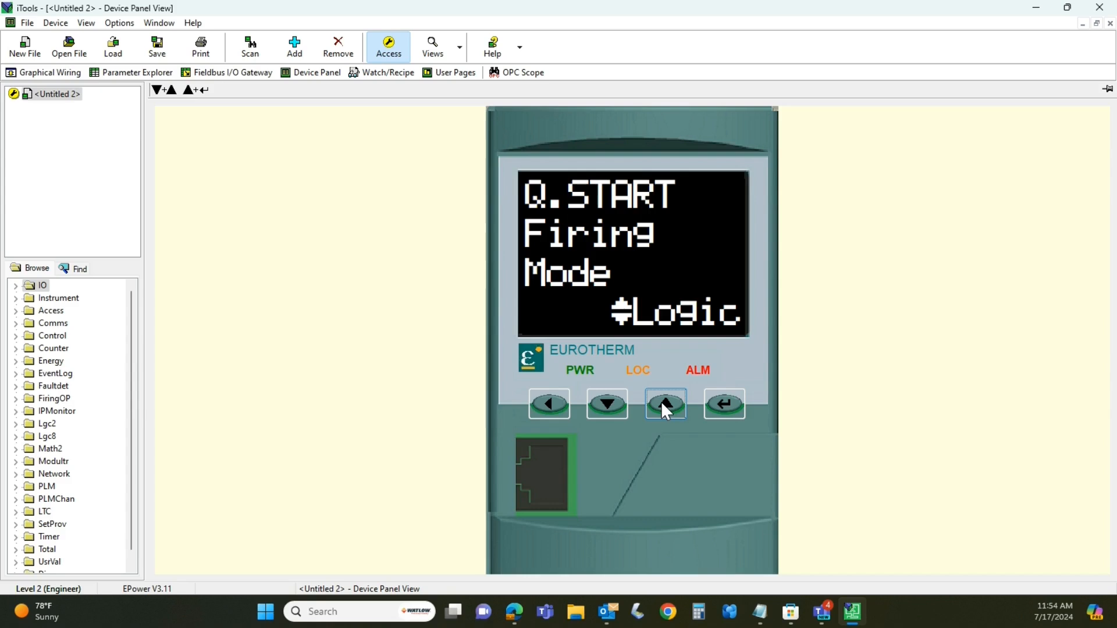
pyautogui.click(667, 407)
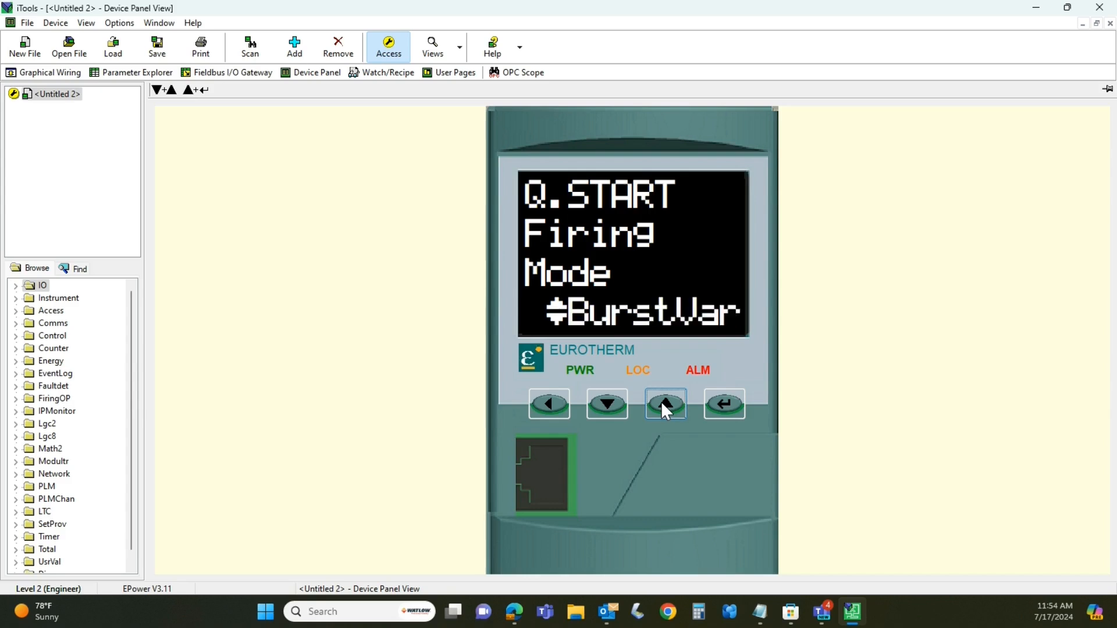
pyautogui.click(666, 407)
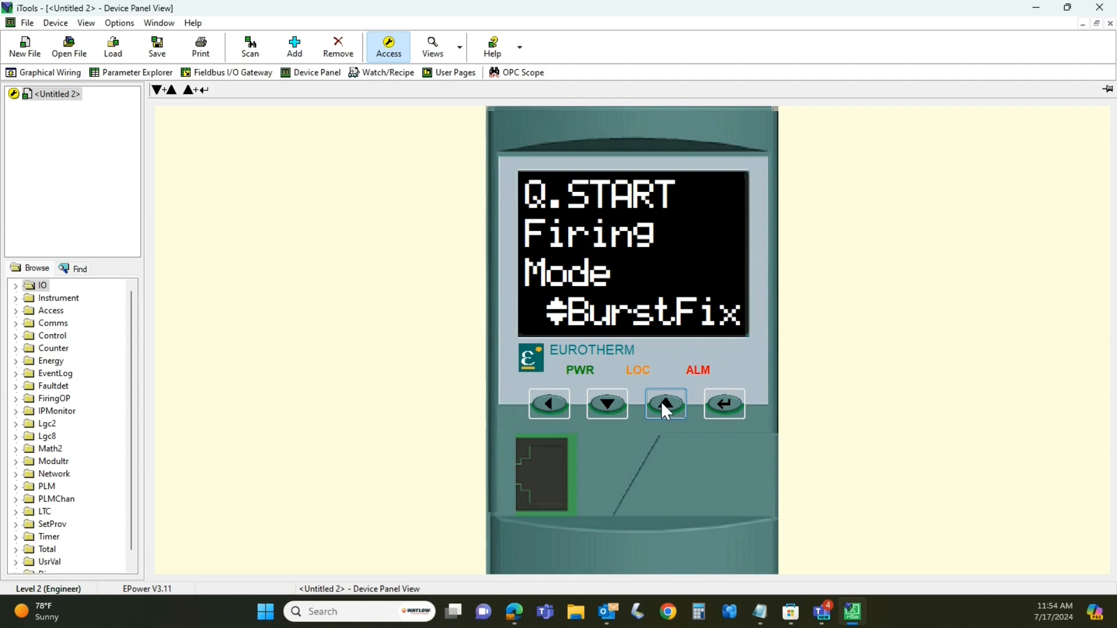
pyautogui.click(667, 407)
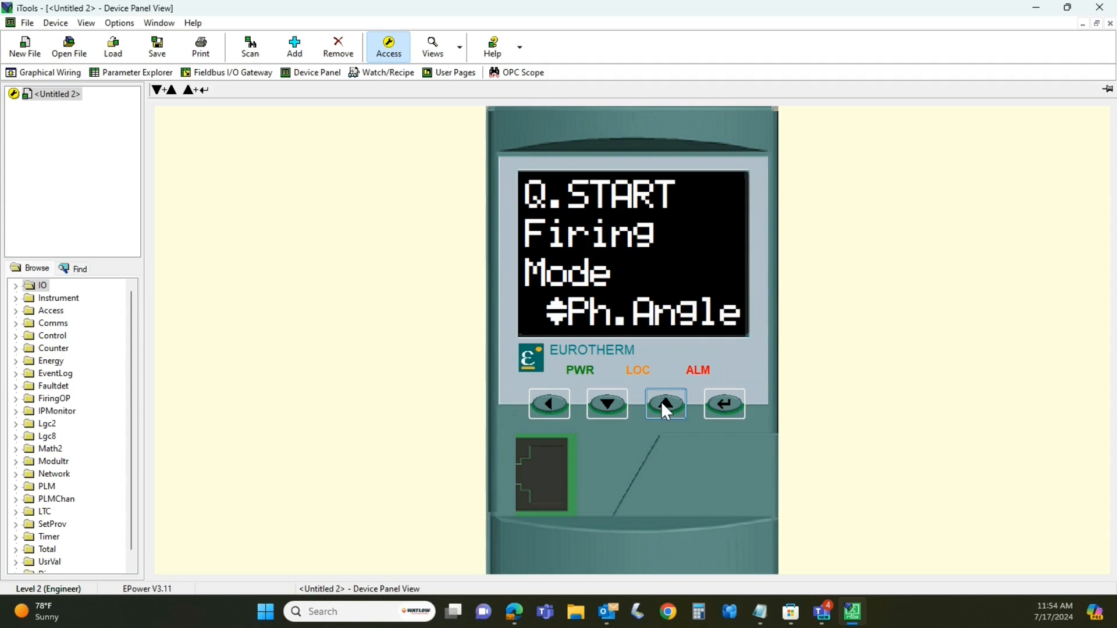
pyautogui.click(667, 407)
pyautogui.click(667, 407)
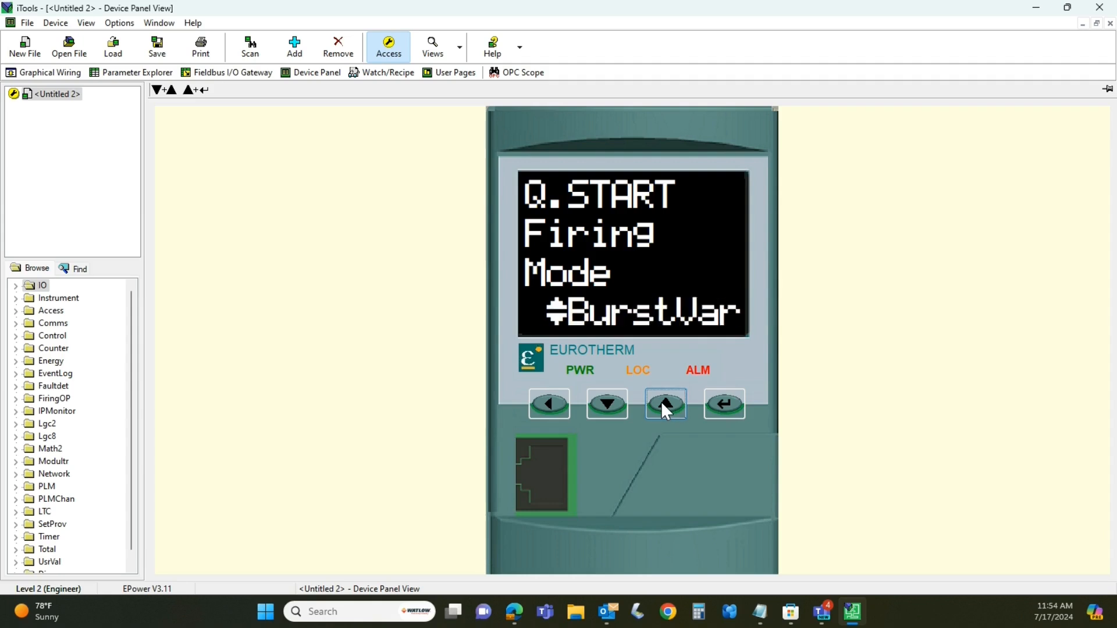
pyautogui.click(611, 399)
pyautogui.click(611, 400)
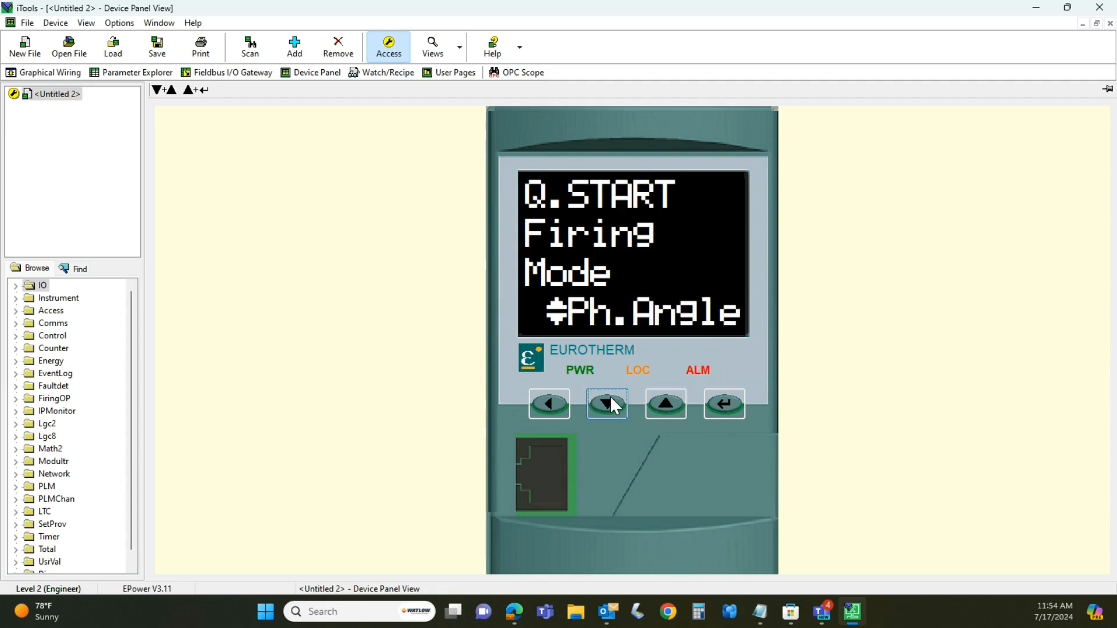
pyautogui.click(735, 406)
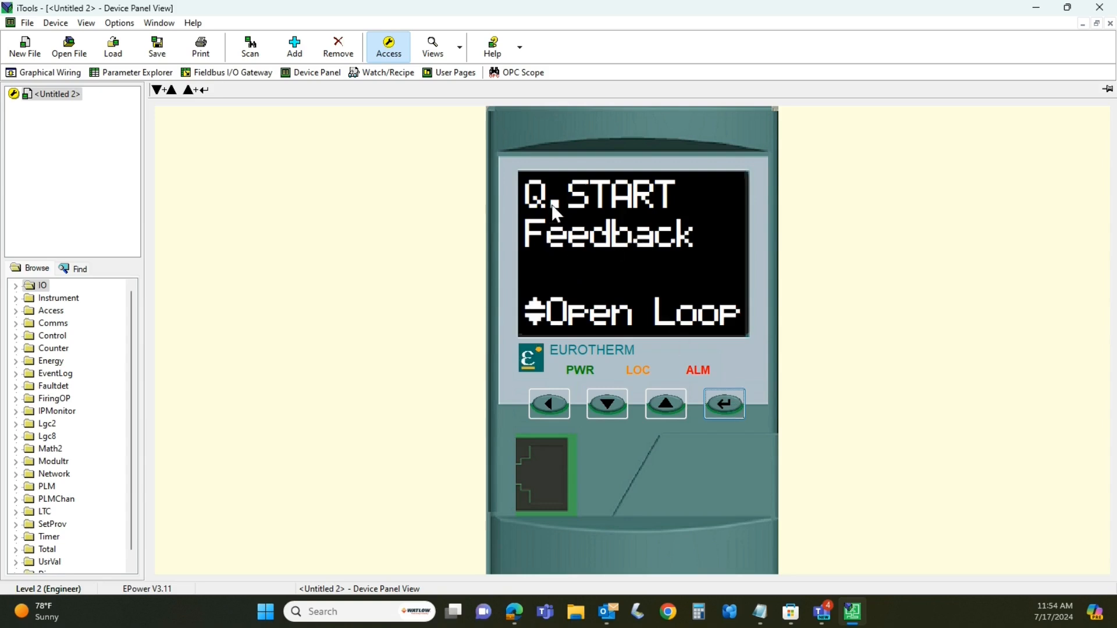
# Cycle through the feedback options, including Isq, Vrms and Open Loop, set the feedback to Vsq and accept it.
pyautogui.click(670, 410)
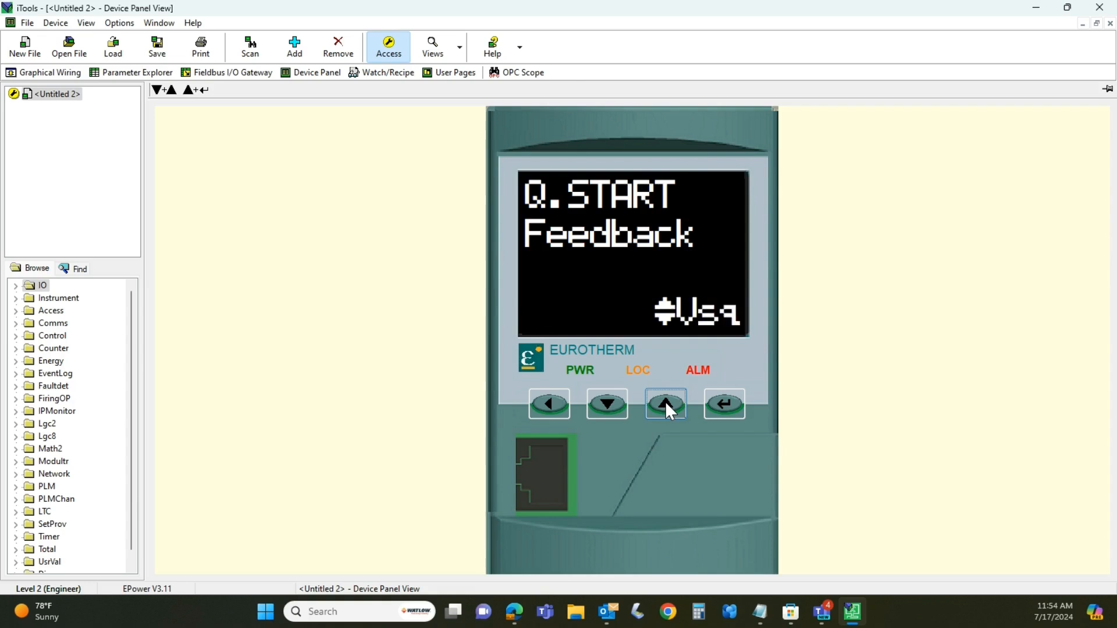
pyautogui.click(671, 412)
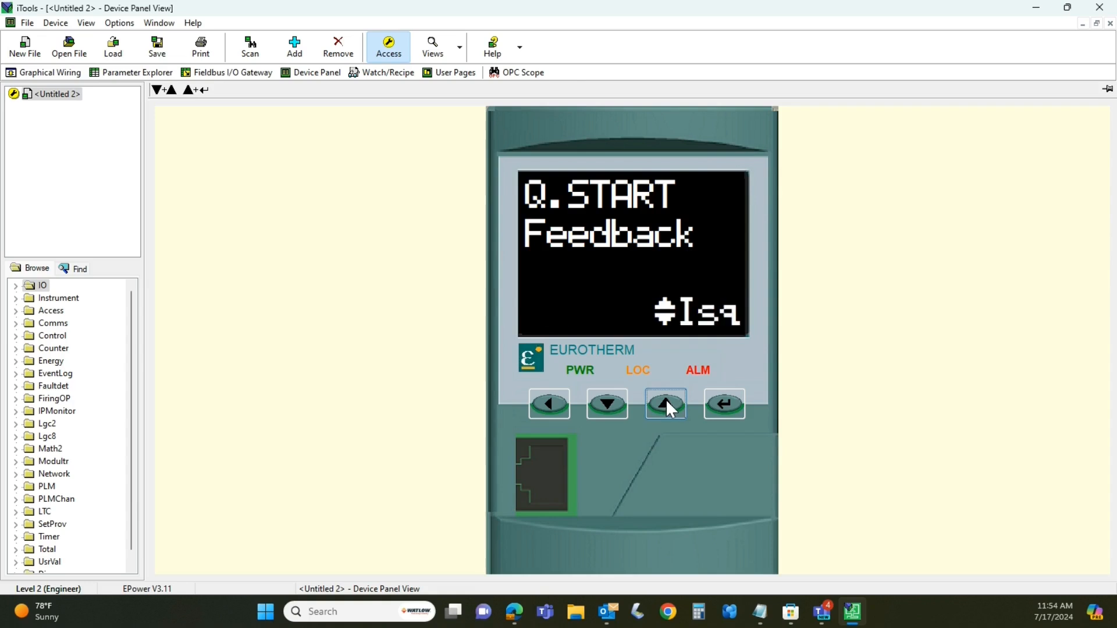
pyautogui.click(670, 411)
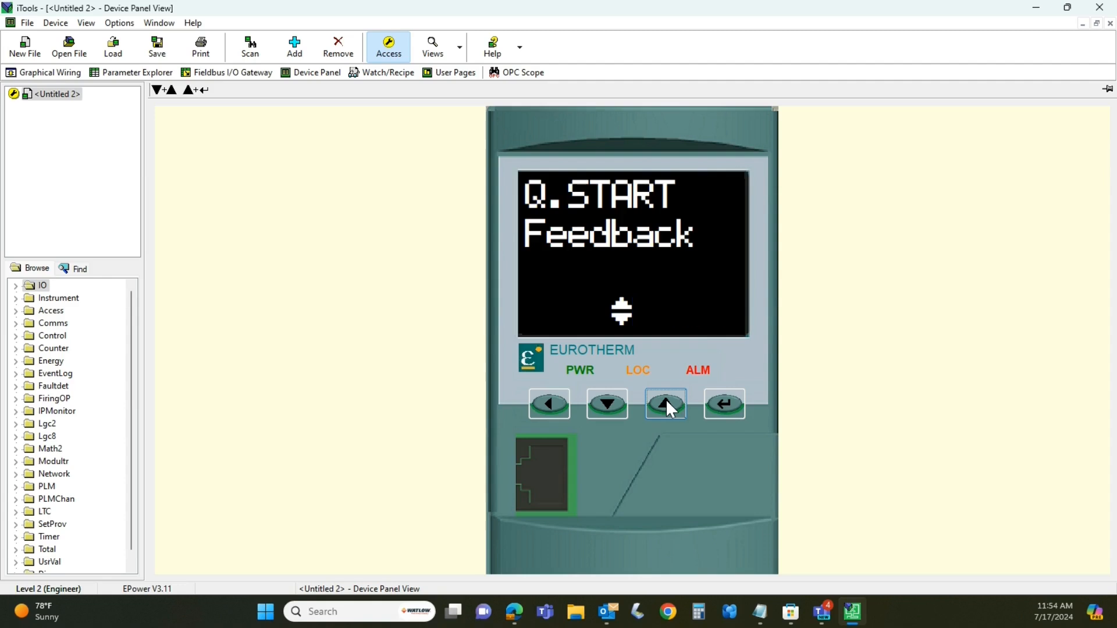
pyautogui.click(671, 411)
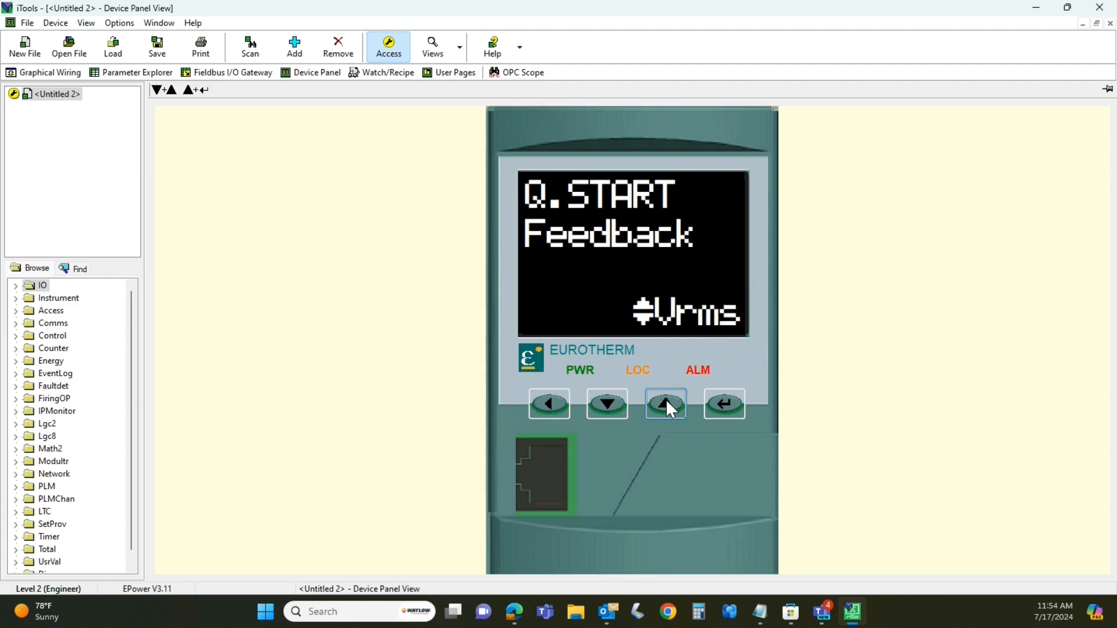
pyautogui.click(671, 411)
pyautogui.click(671, 411)
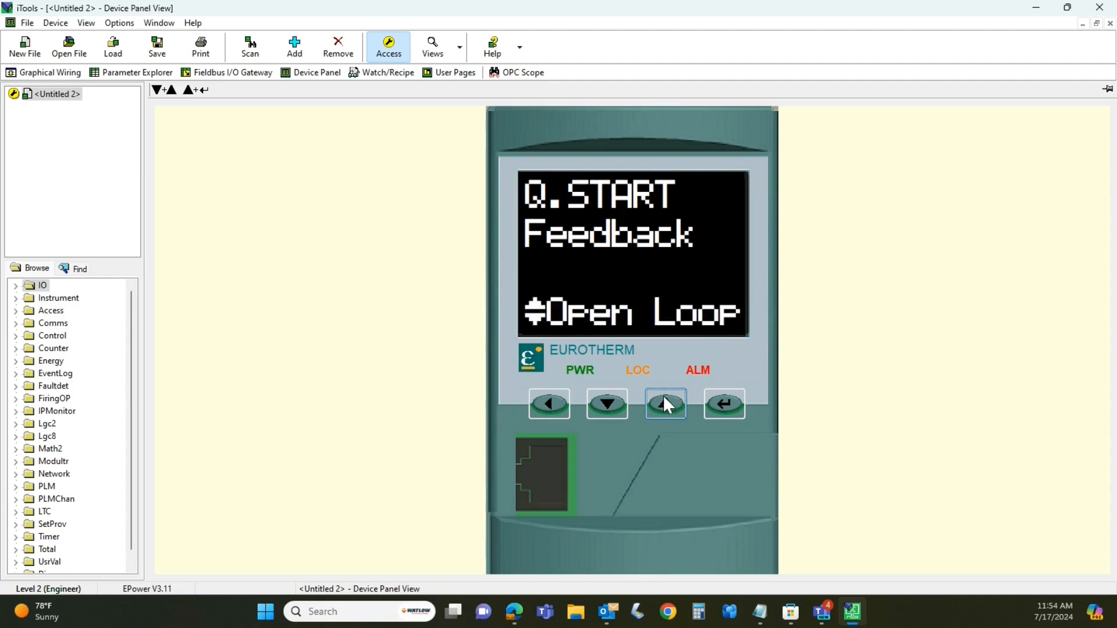
pyautogui.click(672, 410)
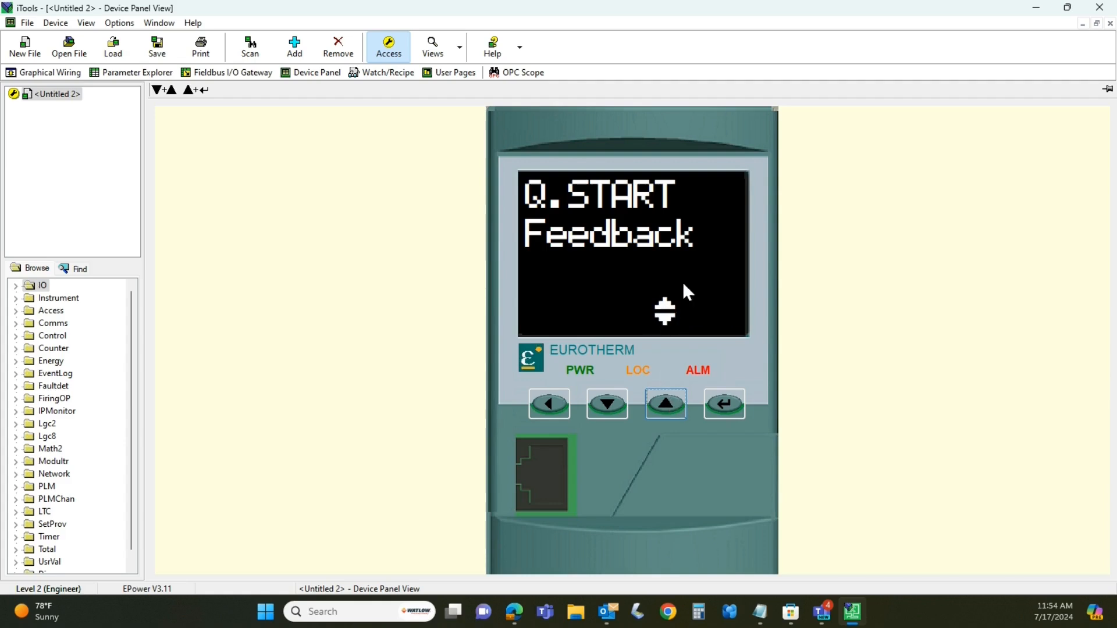
pyautogui.click(723, 403)
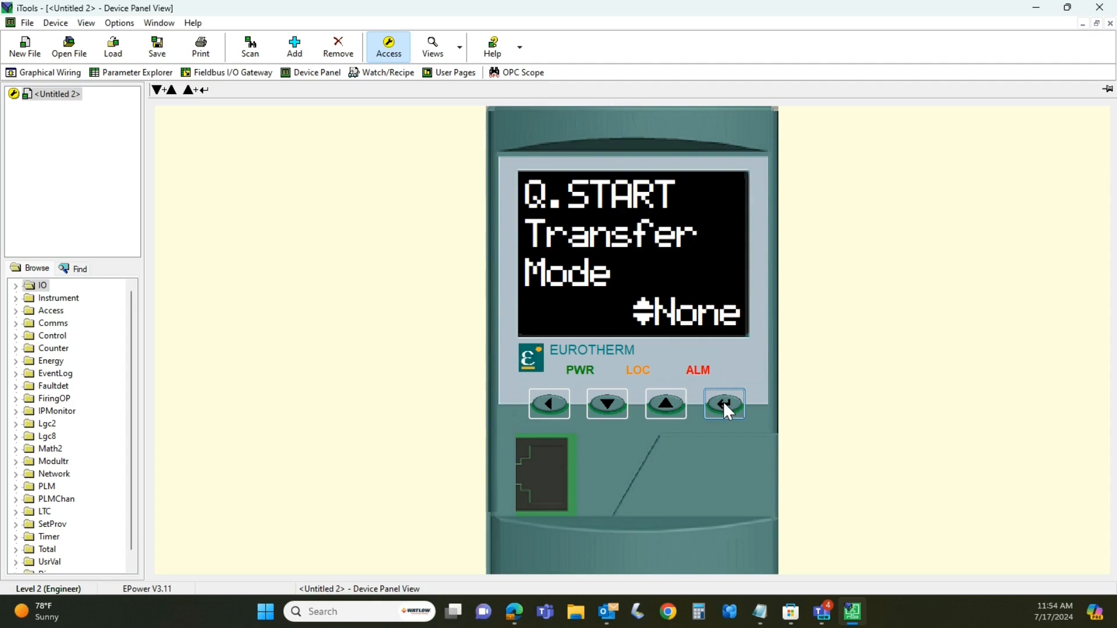
# Check the Isq and Irms transfer mode options, return the transfer mode to None and accept it.
pyautogui.click(658, 414)
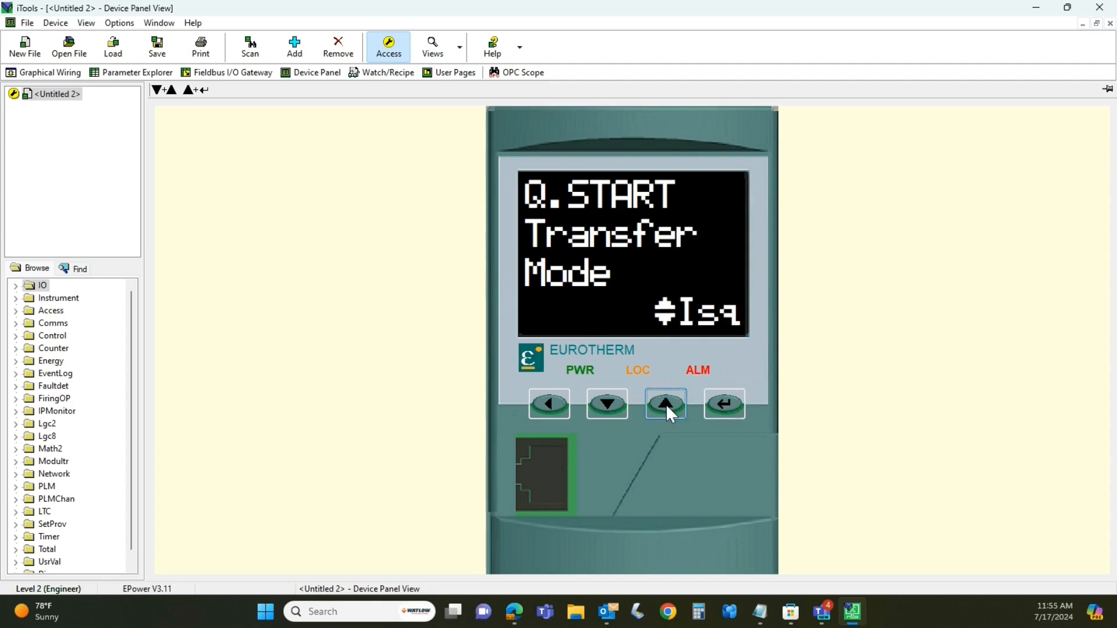
pyautogui.click(669, 410)
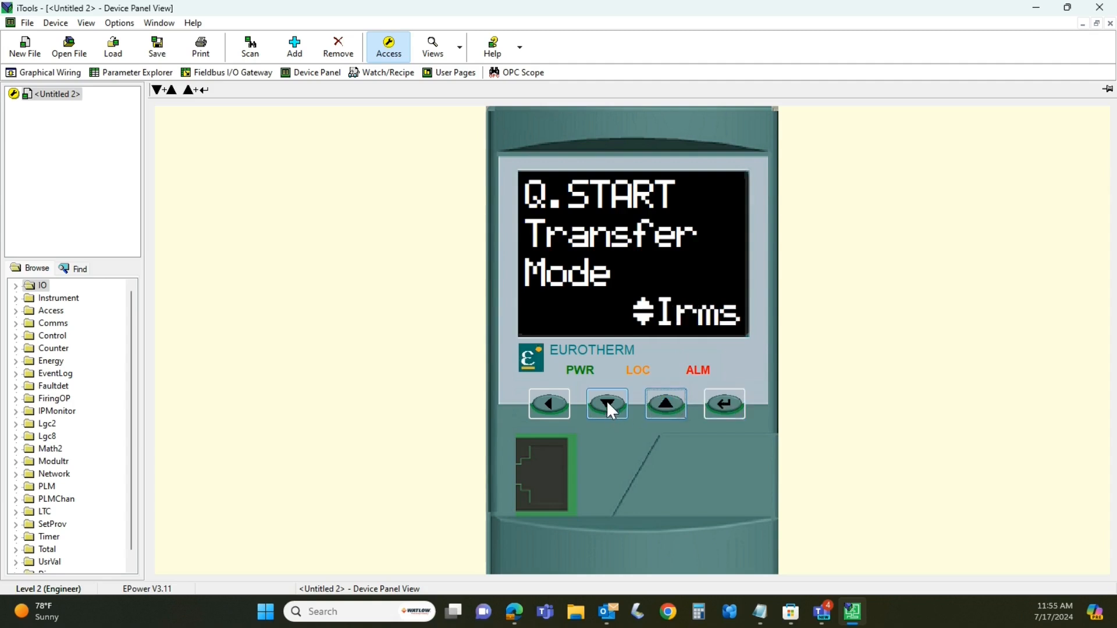
pyautogui.click(675, 402)
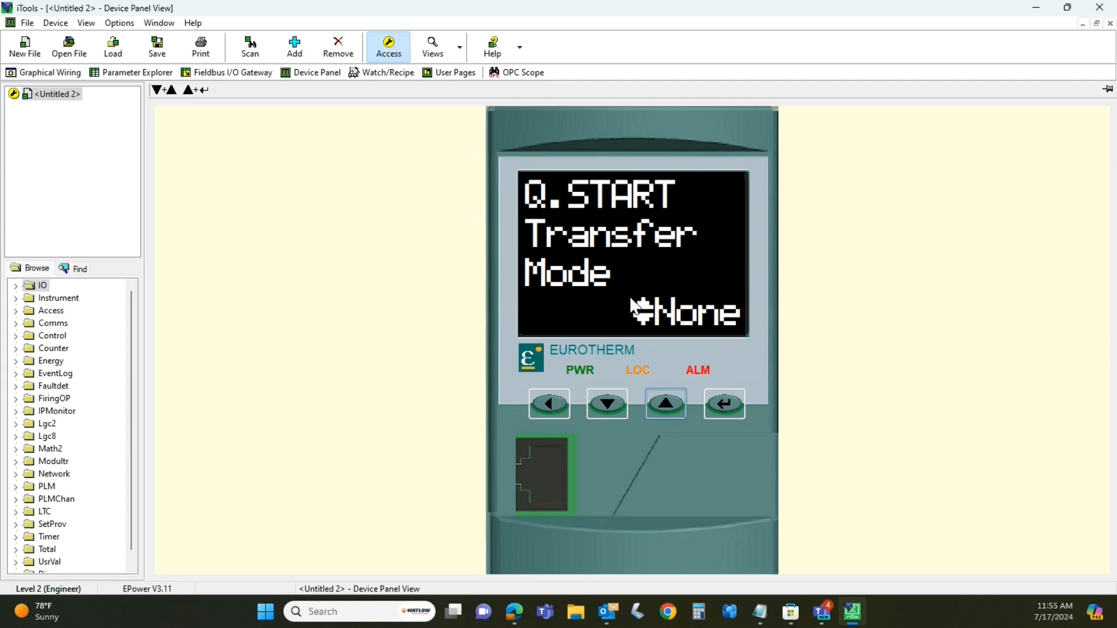
pyautogui.click(727, 405)
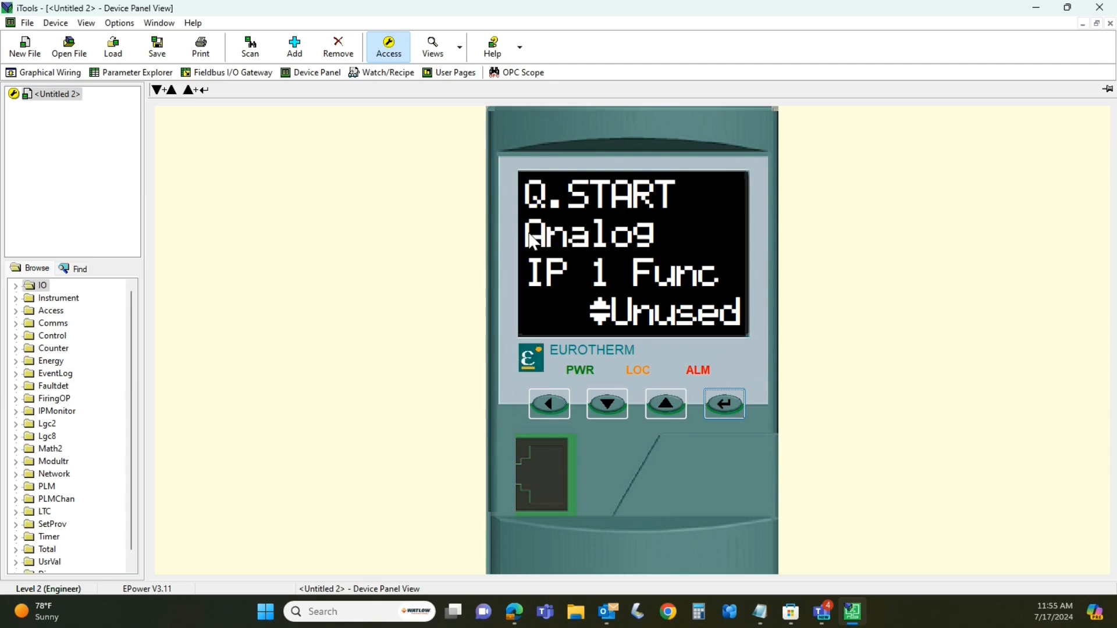
# Set the analog input 1 function to Setpoint and its input type to 4-20mA.
pyautogui.click(670, 412)
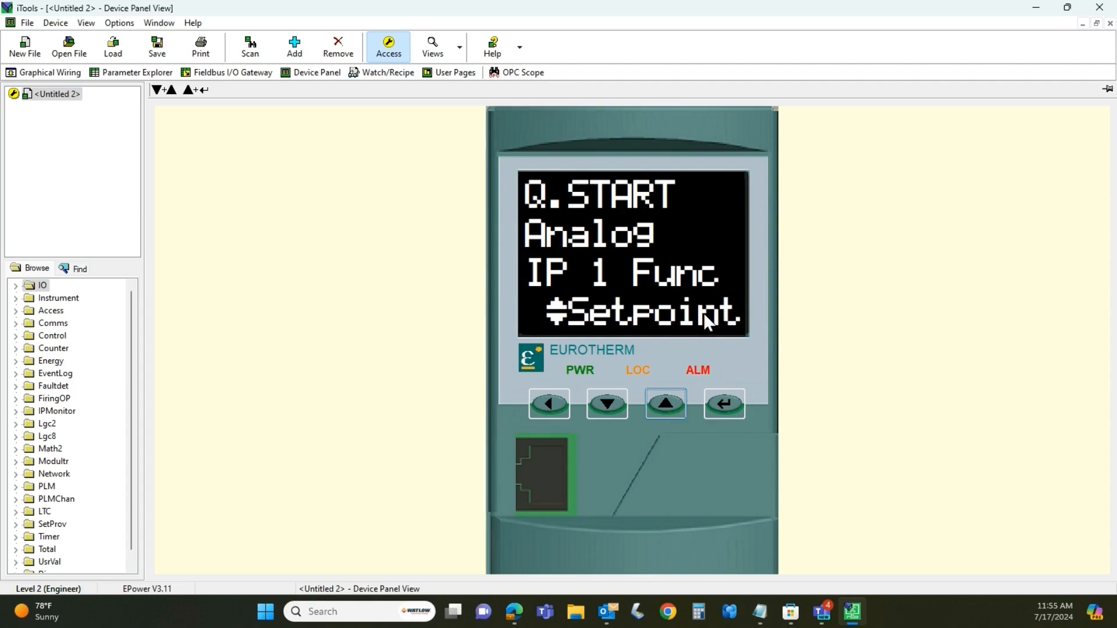
pyautogui.click(723, 402)
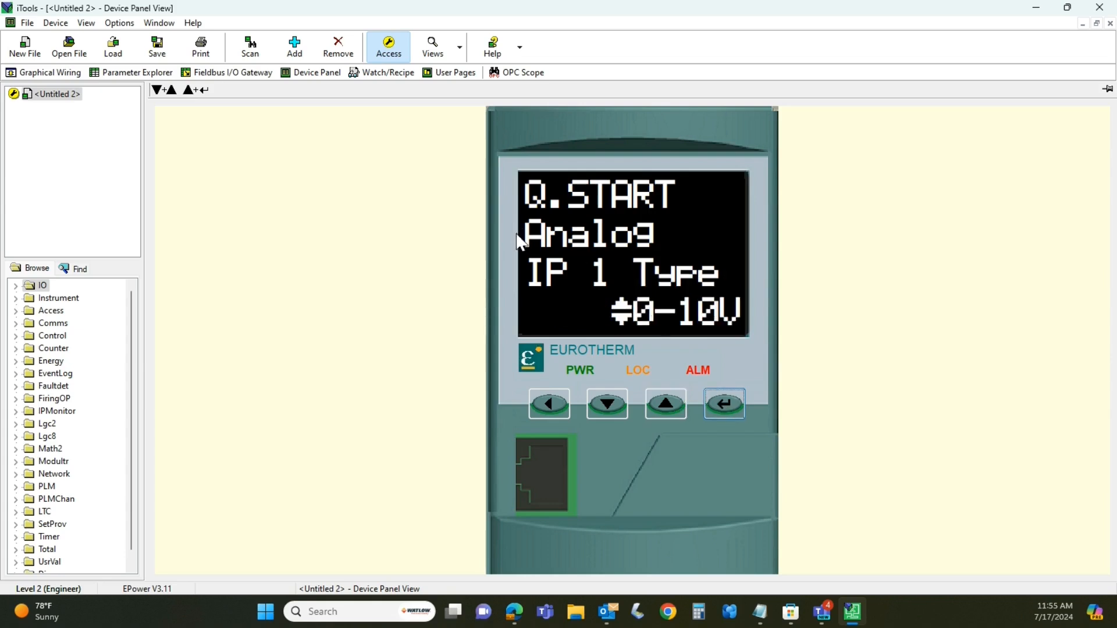
pyautogui.click(612, 415)
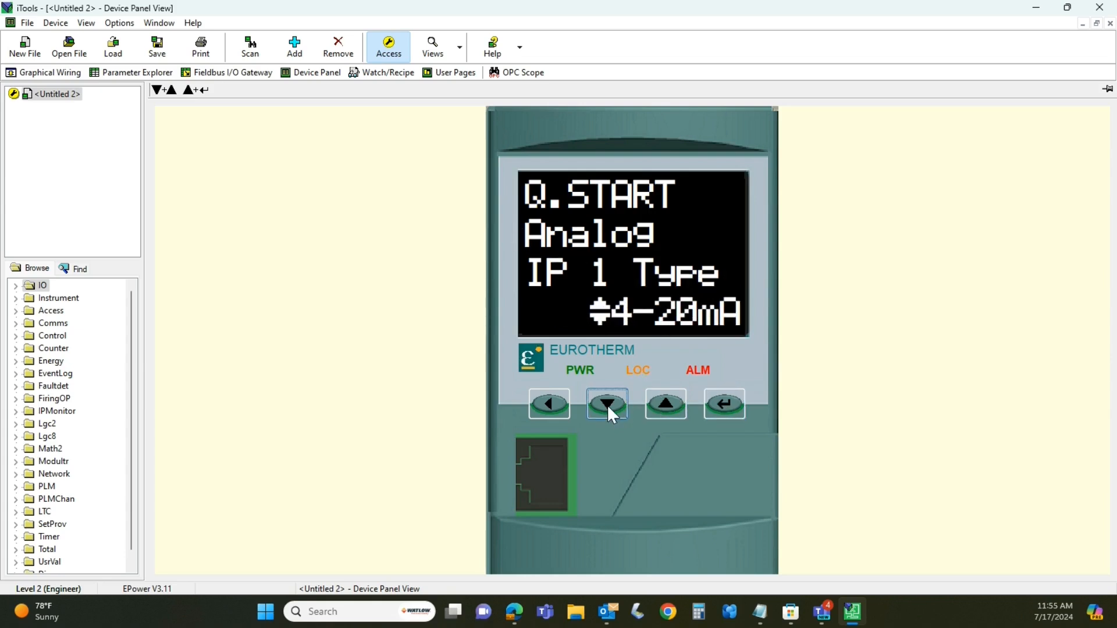
pyautogui.click(619, 415)
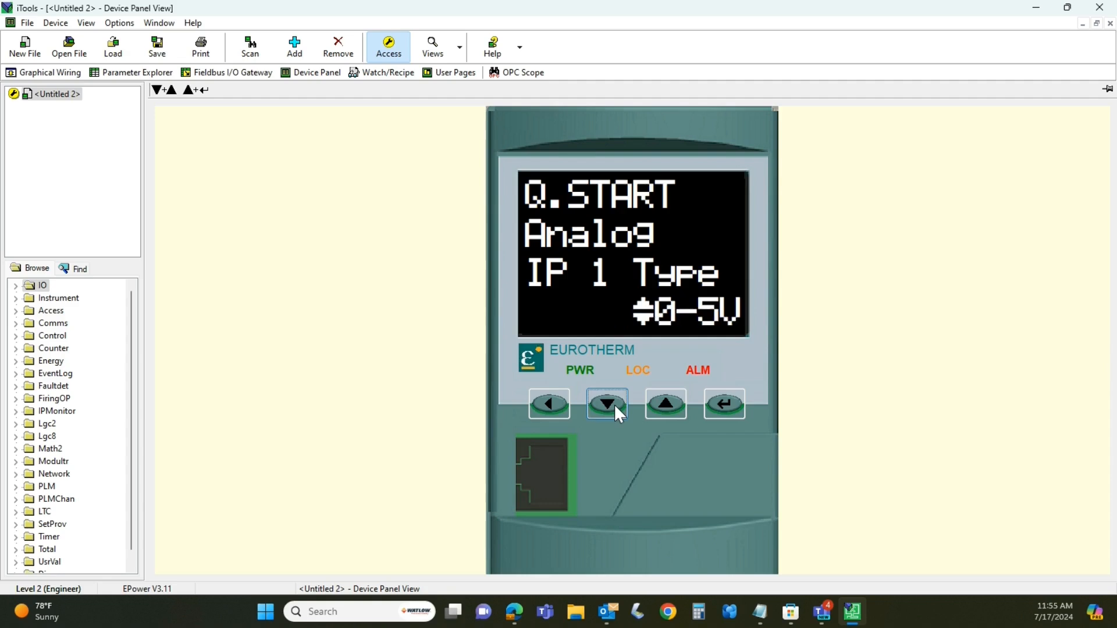
pyautogui.click(672, 413)
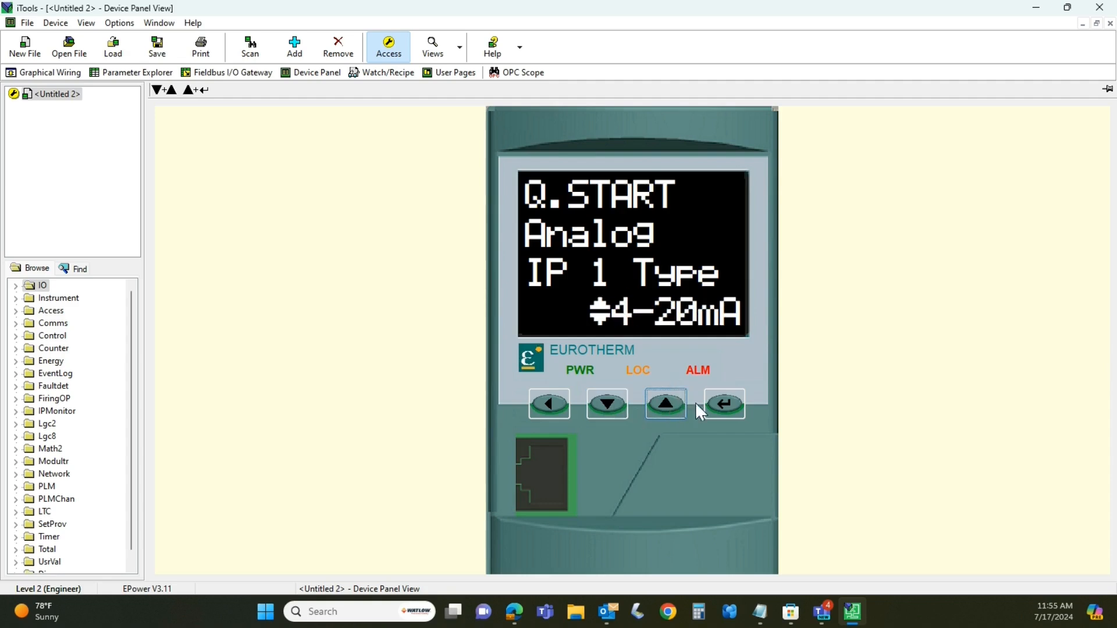
pyautogui.click(729, 411)
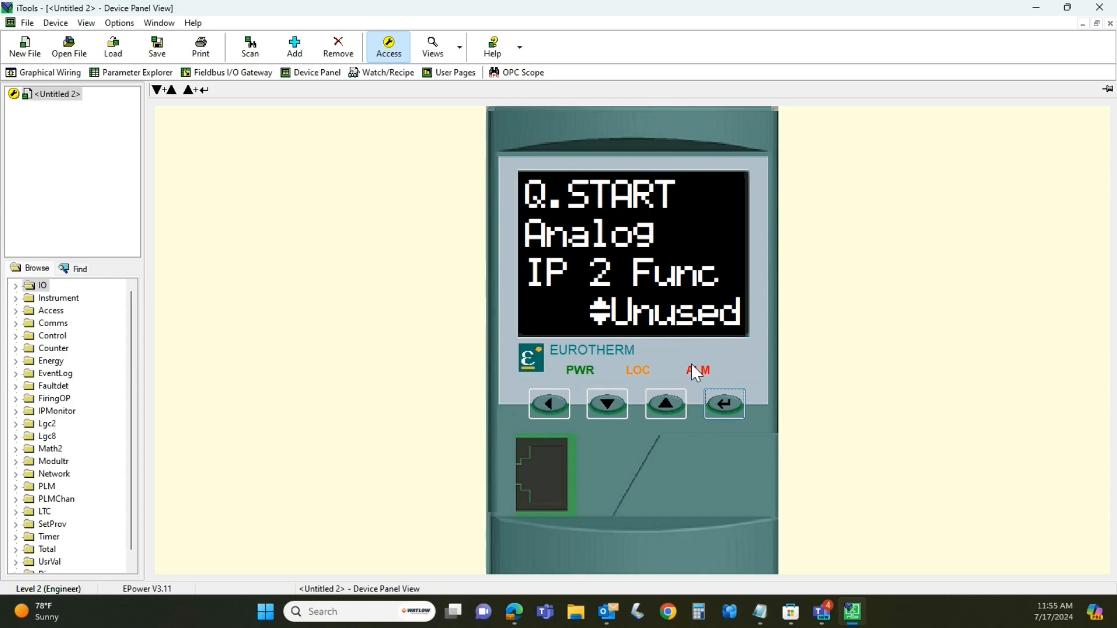
# Accept Unused for analog input 2, cycle through the analog output 1 functions and accept Unused there too.
pyautogui.click(728, 405)
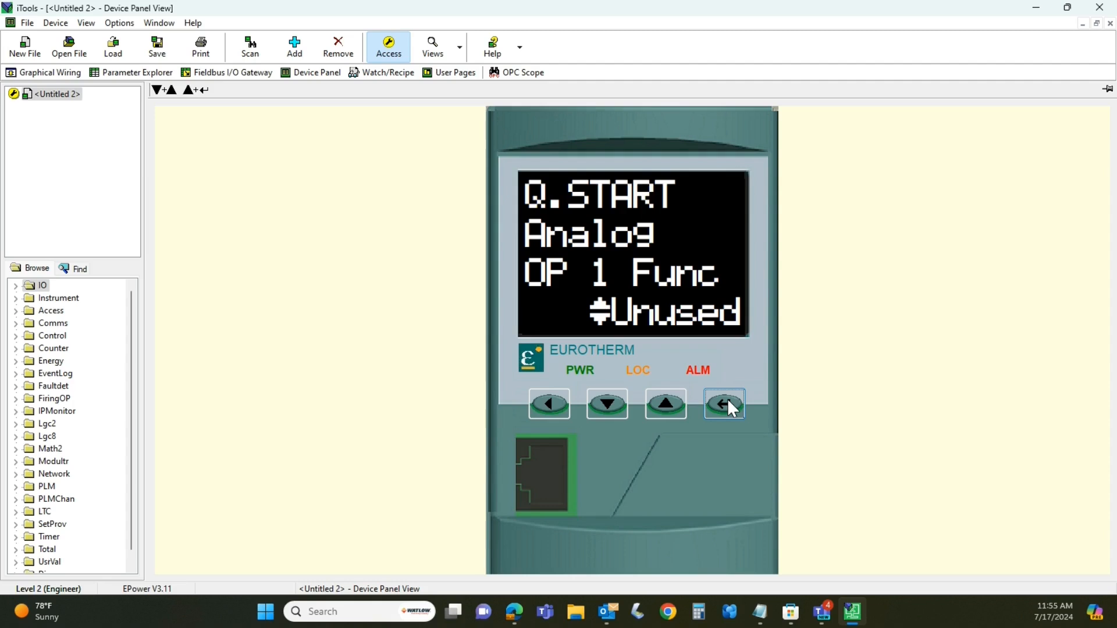
pyautogui.click(665, 405)
pyautogui.click(665, 404)
pyautogui.click(667, 406)
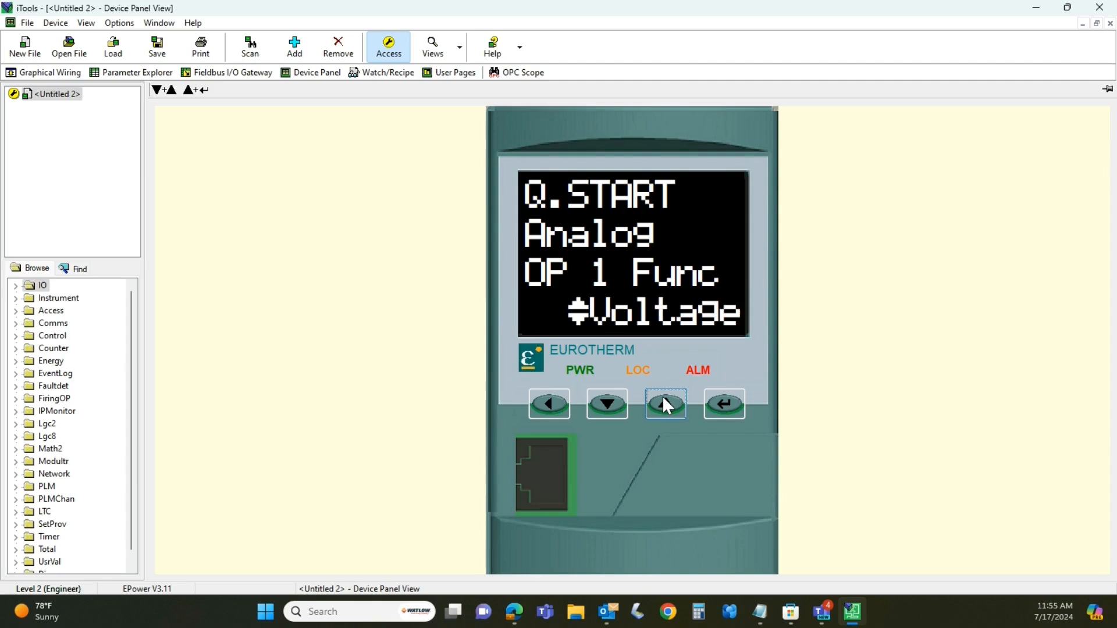
pyautogui.click(668, 405)
pyautogui.click(668, 406)
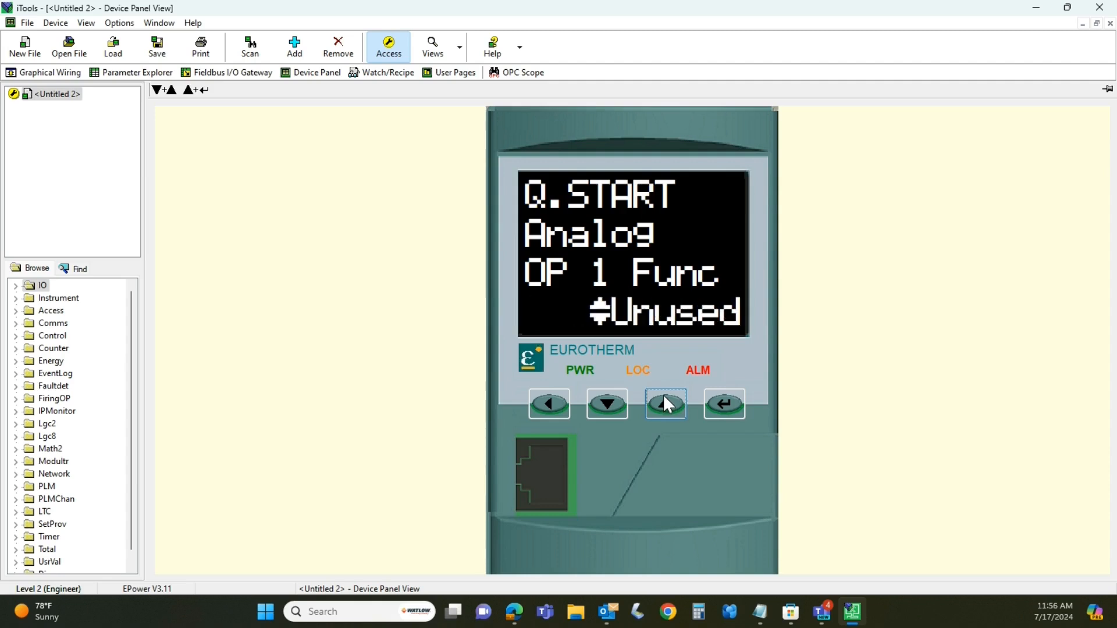
pyautogui.click(668, 406)
pyautogui.click(669, 406)
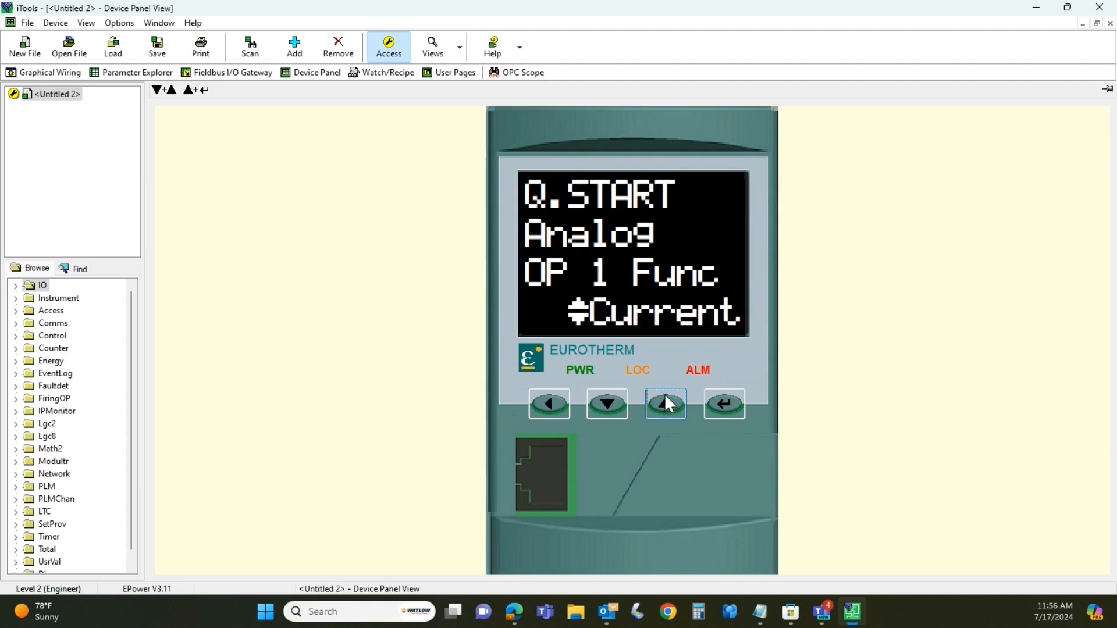
pyautogui.click(669, 407)
pyautogui.click(670, 411)
pyautogui.click(671, 413)
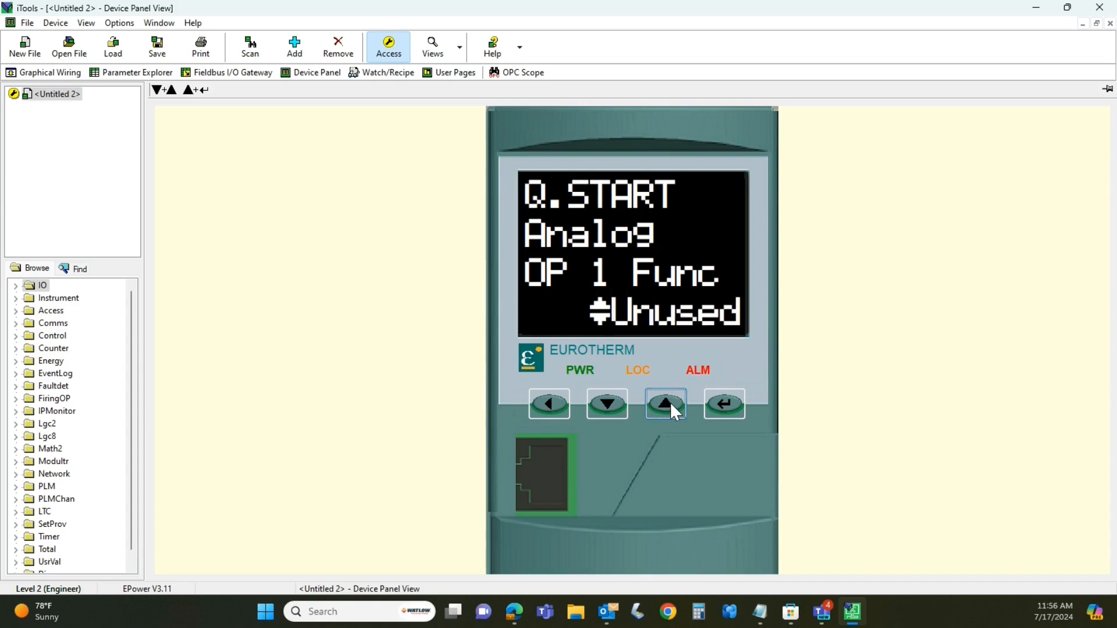
pyautogui.click(725, 403)
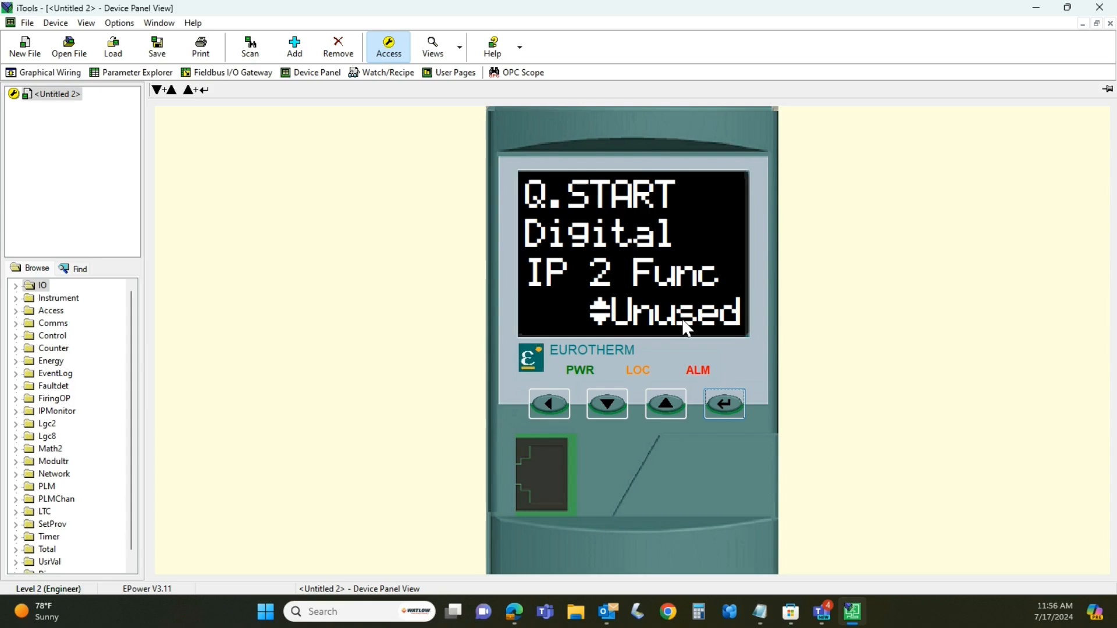
# Cycle through the digital input 2 functions, including RemSP Sel and Alarm Ack, and accept the selection.
pyautogui.click(667, 404)
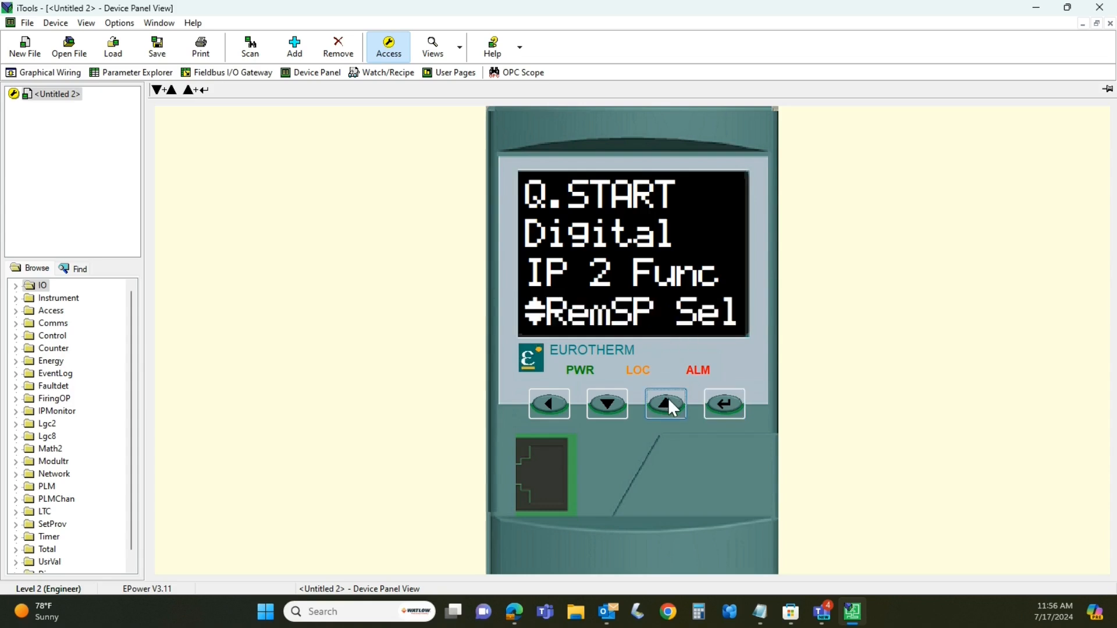
pyautogui.click(666, 404)
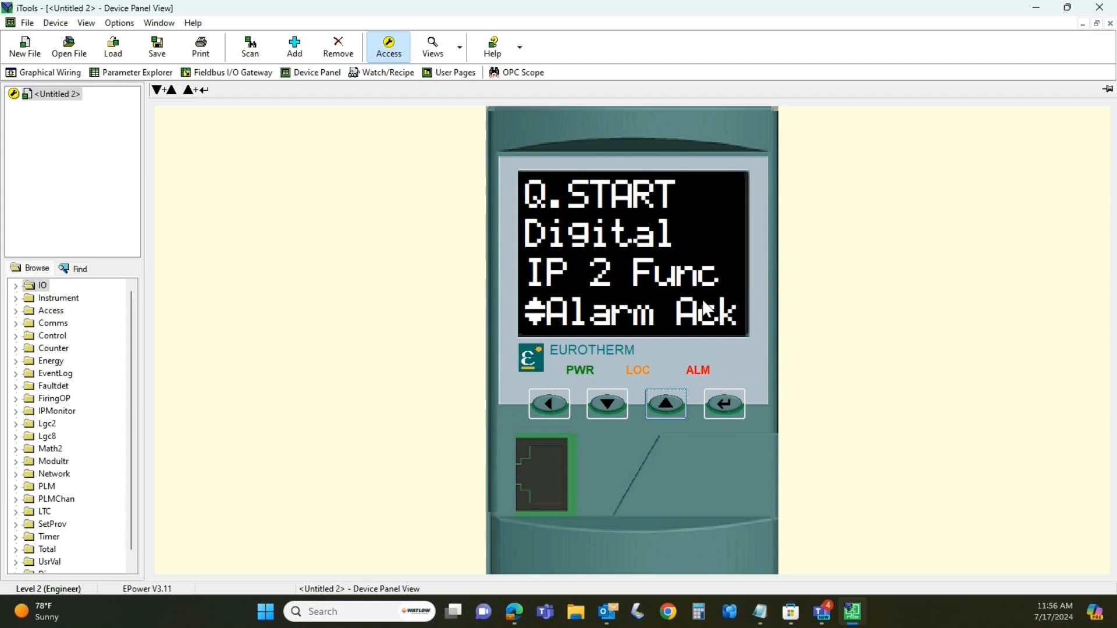
pyautogui.click(665, 407)
pyautogui.click(666, 407)
pyautogui.click(666, 407)
pyautogui.click(724, 406)
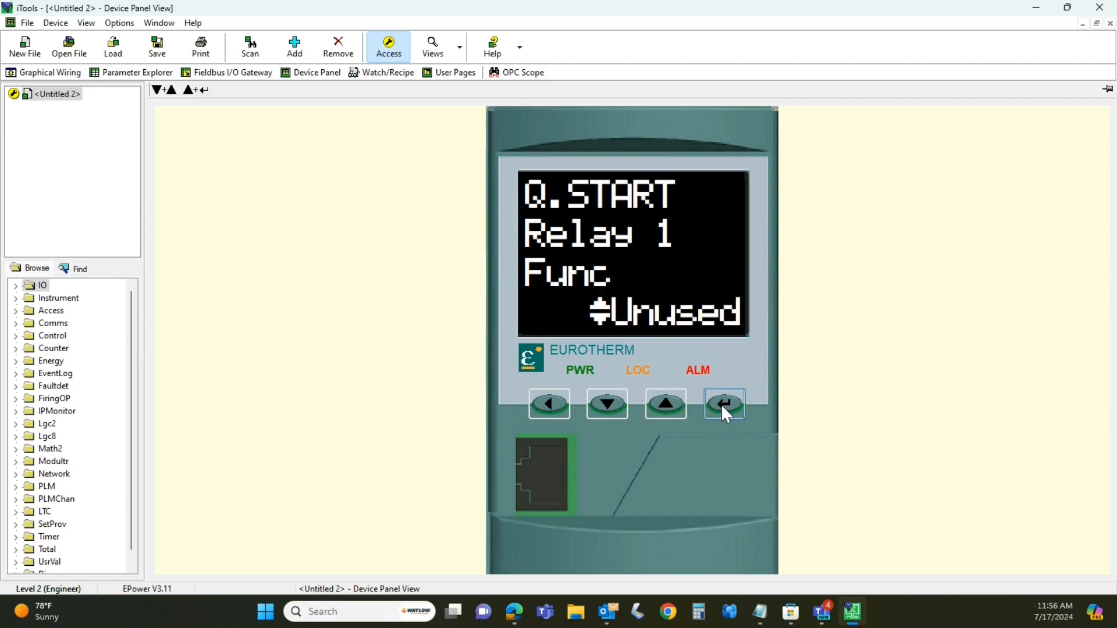
# Cycle through the relay 1 functions, including FuseBlown, accept Any Alarm, and set Energy to Yes.
pyautogui.click(666, 405)
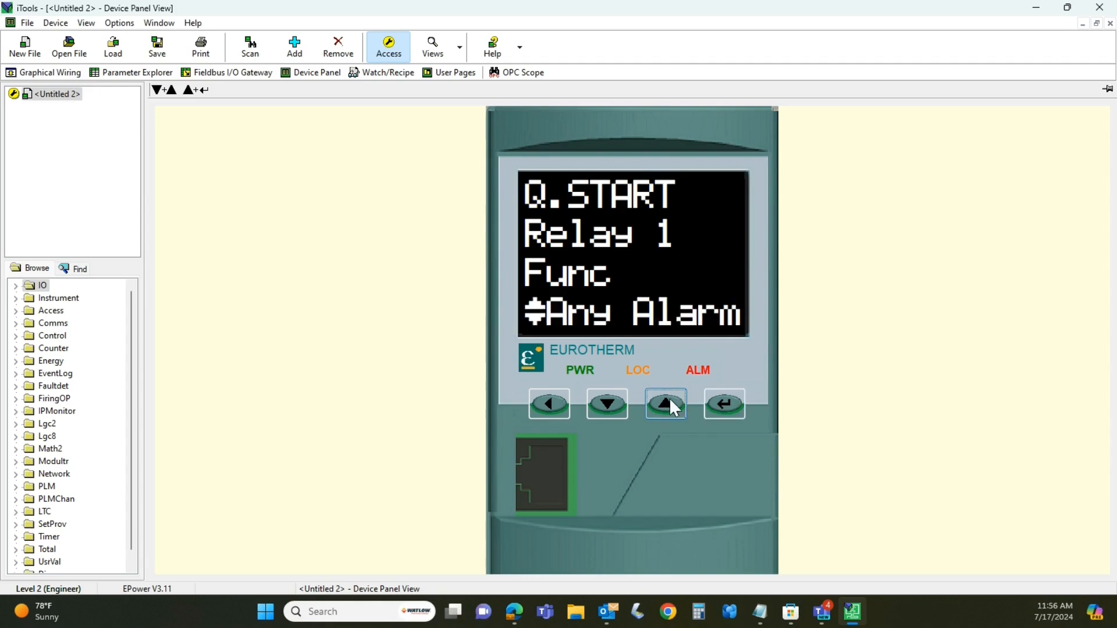
pyautogui.click(671, 409)
pyautogui.click(671, 411)
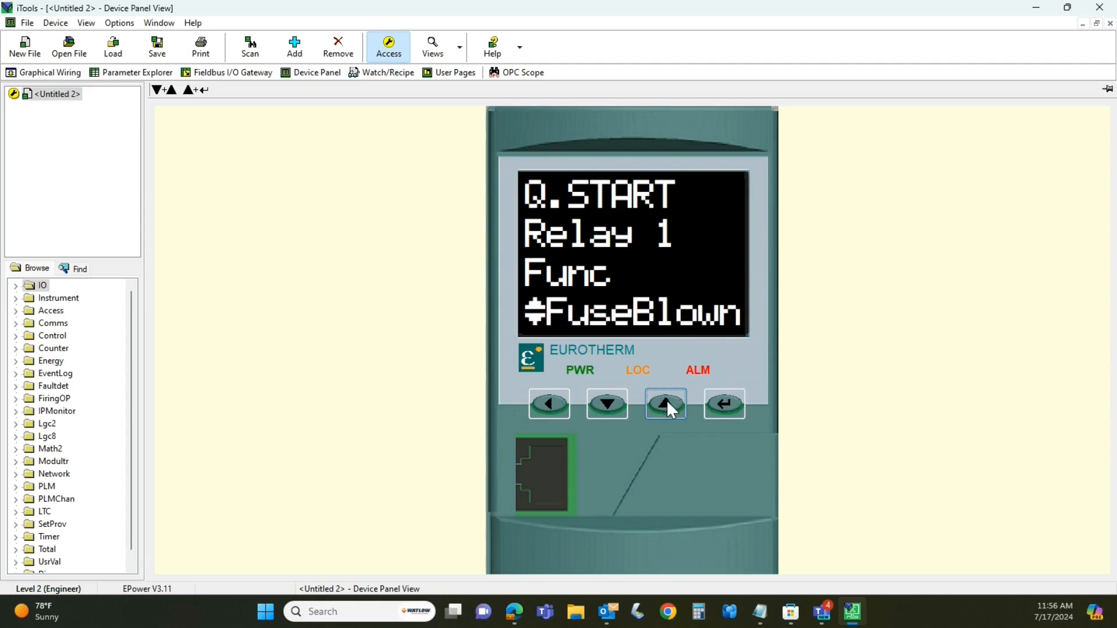
pyautogui.click(672, 411)
pyautogui.click(672, 411)
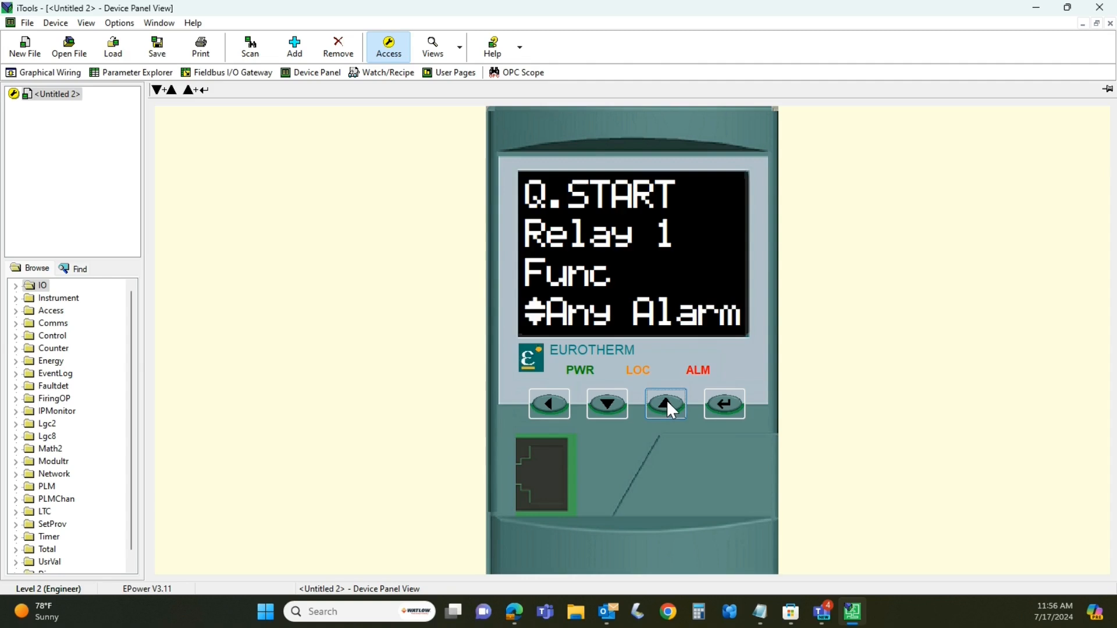
pyautogui.click(721, 409)
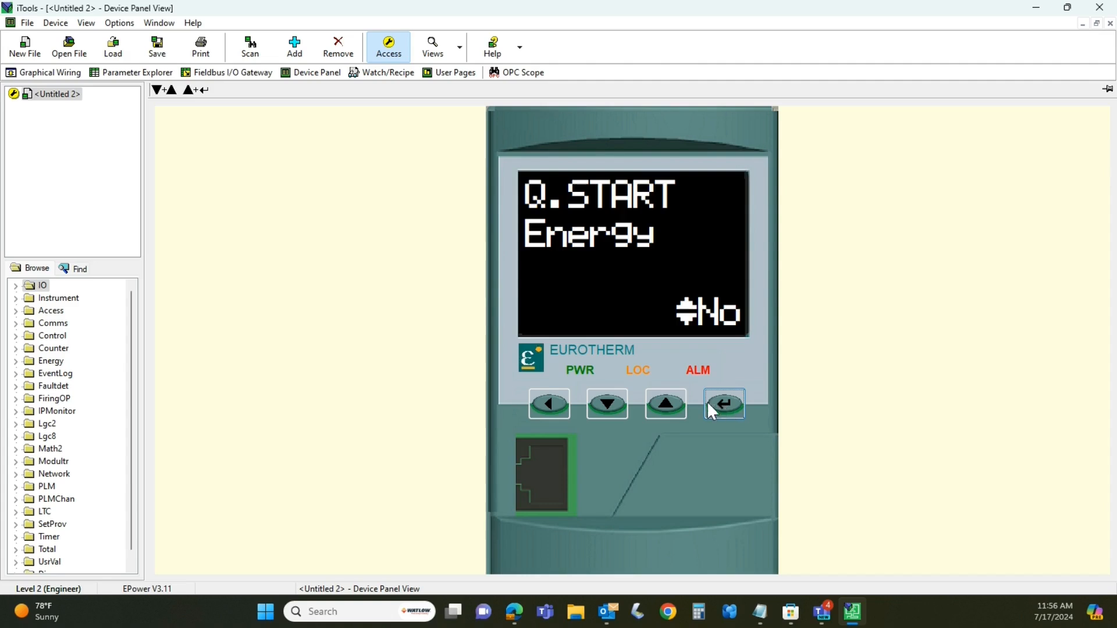
pyautogui.click(667, 399)
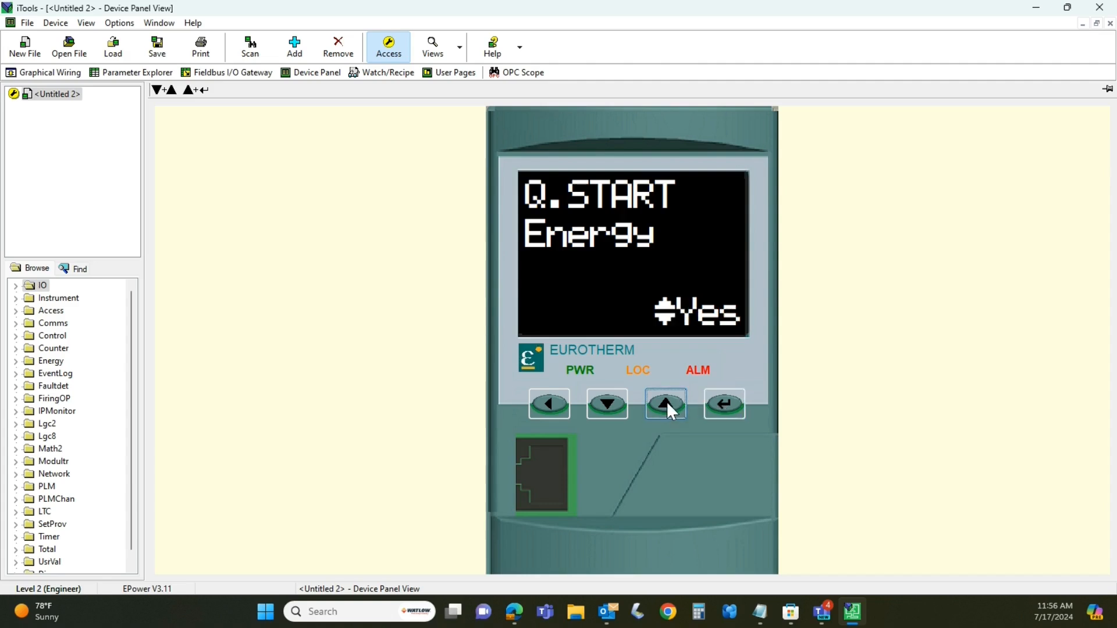
pyautogui.click(727, 403)
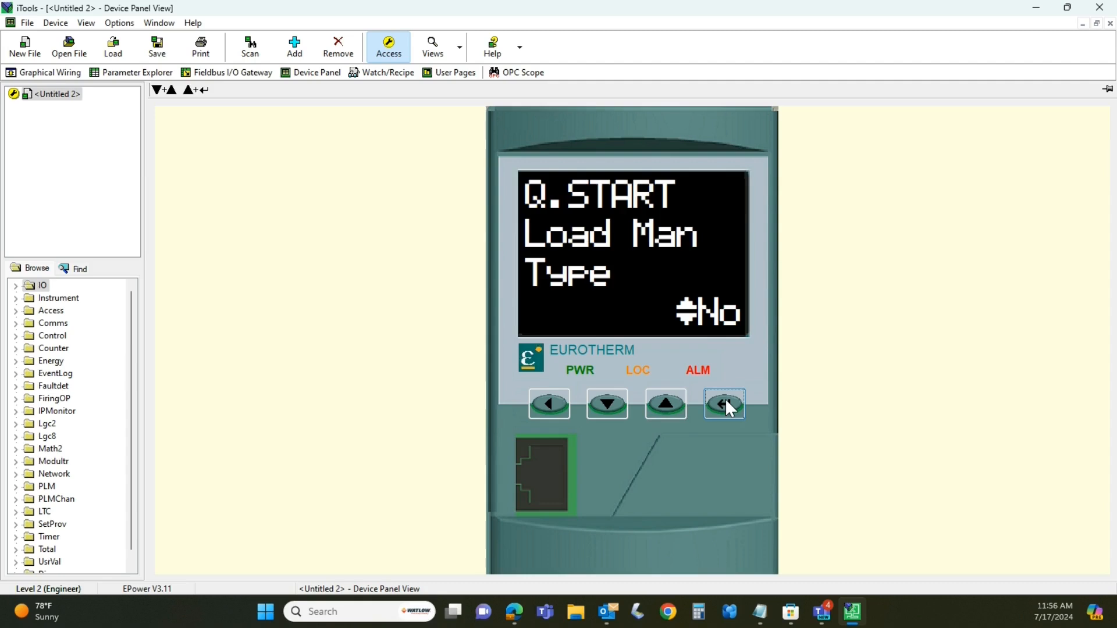
# Cycle through the load management types, including IncrT2, return to No and accept it.
pyautogui.click(670, 406)
pyautogui.click(669, 406)
pyautogui.click(669, 406)
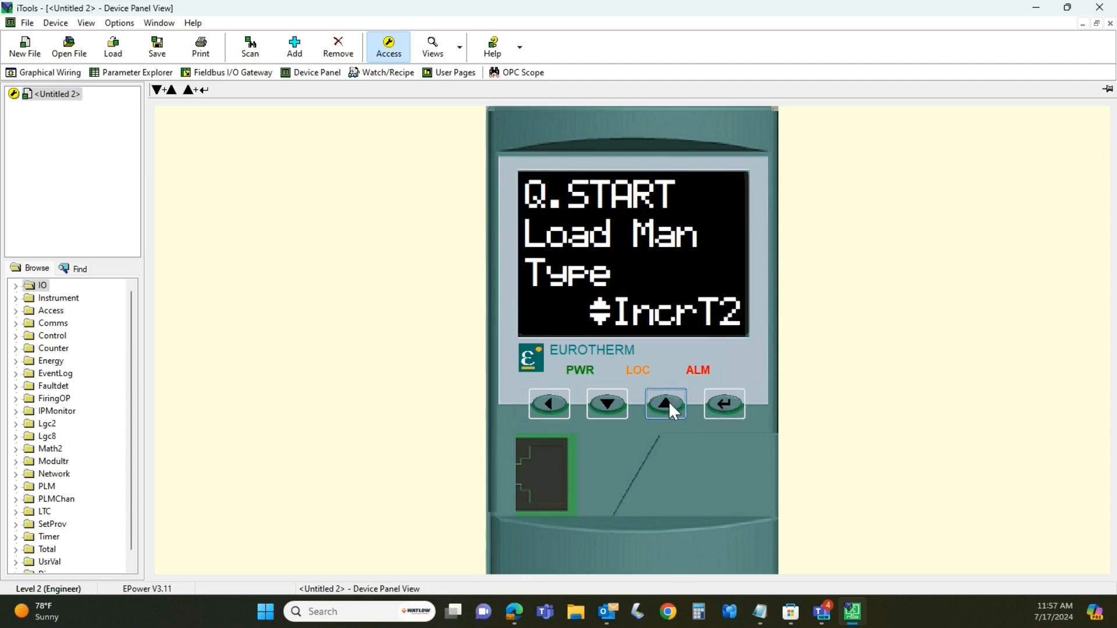
pyautogui.click(670, 402)
pyautogui.click(669, 401)
pyautogui.click(669, 401)
pyautogui.click(669, 401)
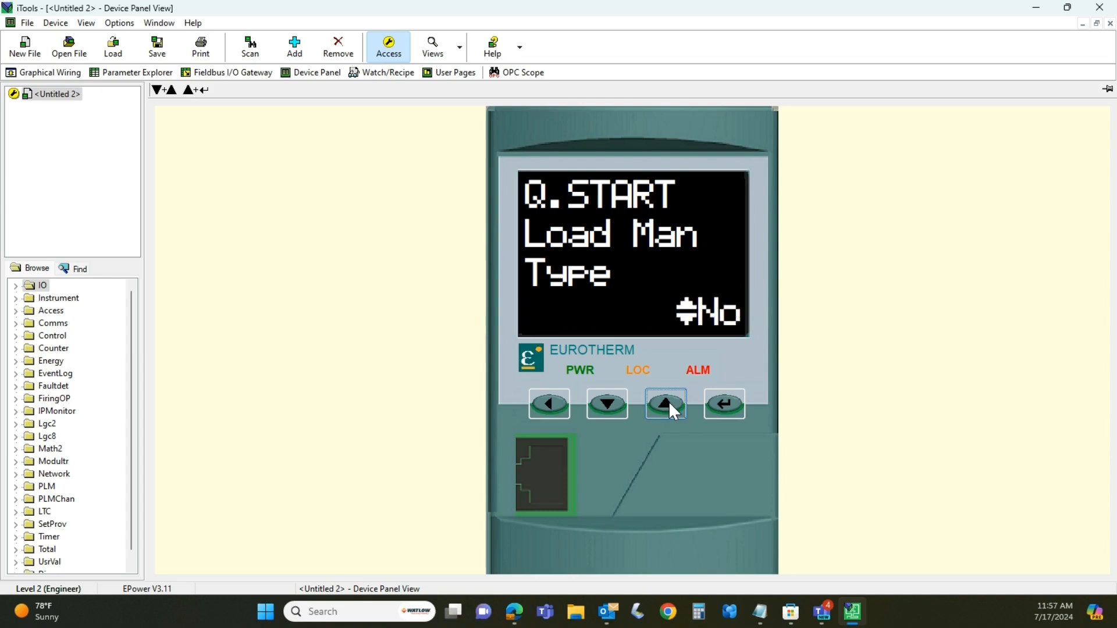
pyautogui.click(724, 402)
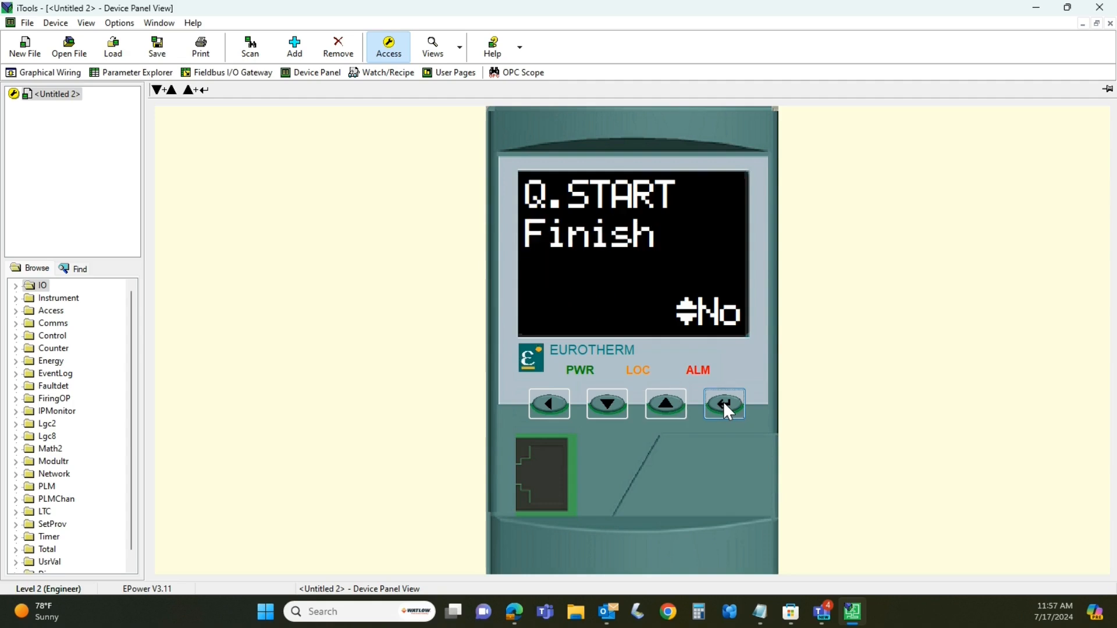
# Set Finish to Yes and confirm to complete the Quick Start configuration.
pyautogui.click(669, 408)
pyautogui.click(668, 407)
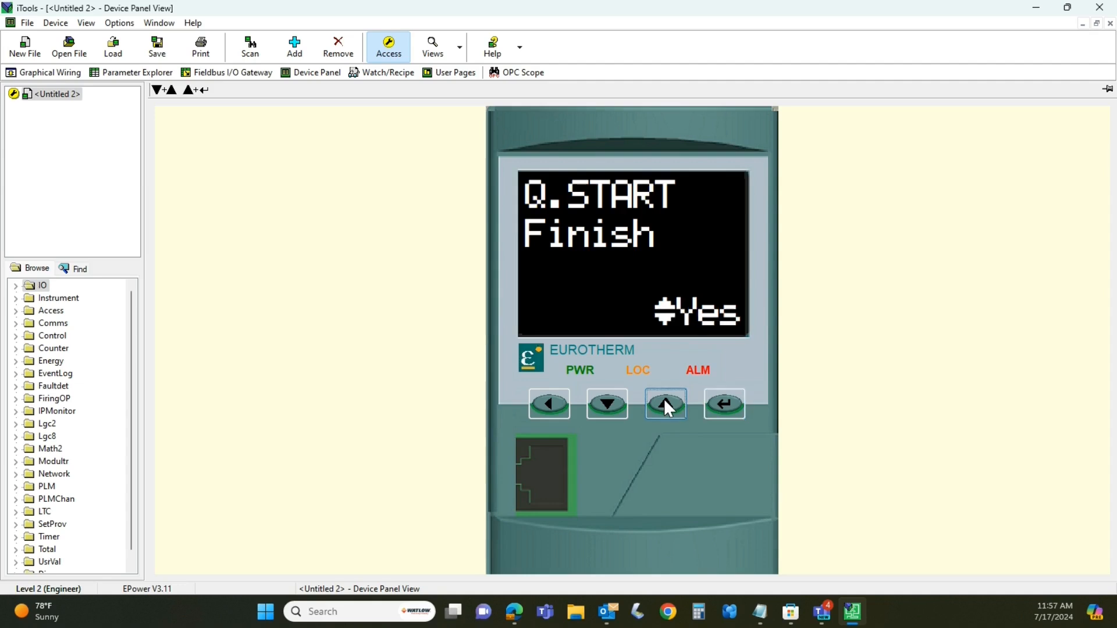
pyautogui.click(728, 403)
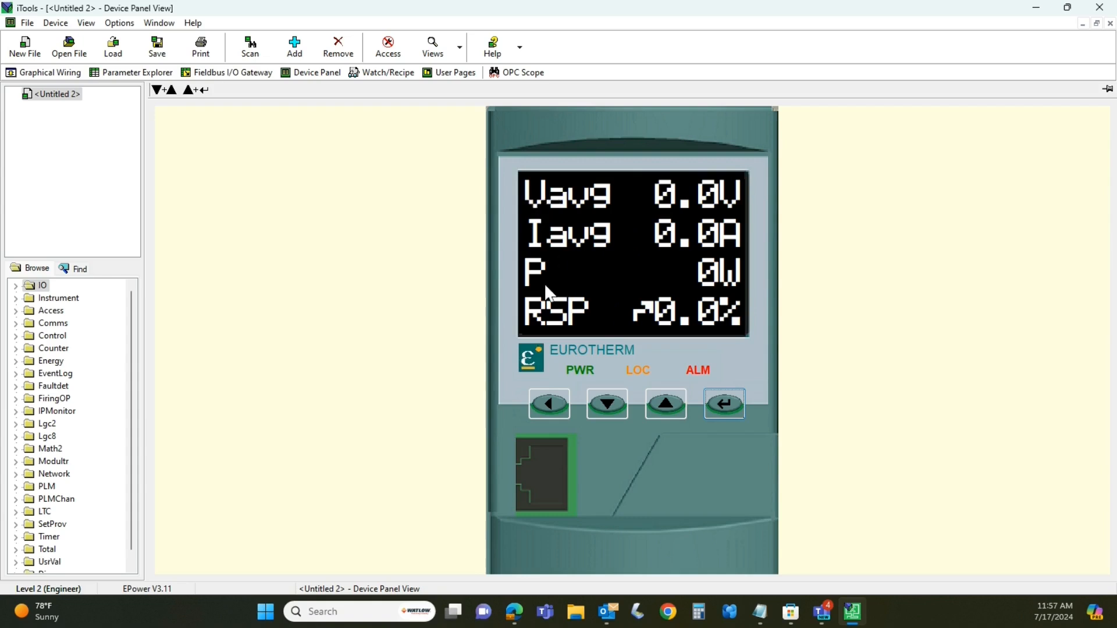
# Open the graphical wiring and examine all function blocks and wires in the diagram.
pyautogui.click(53, 72)
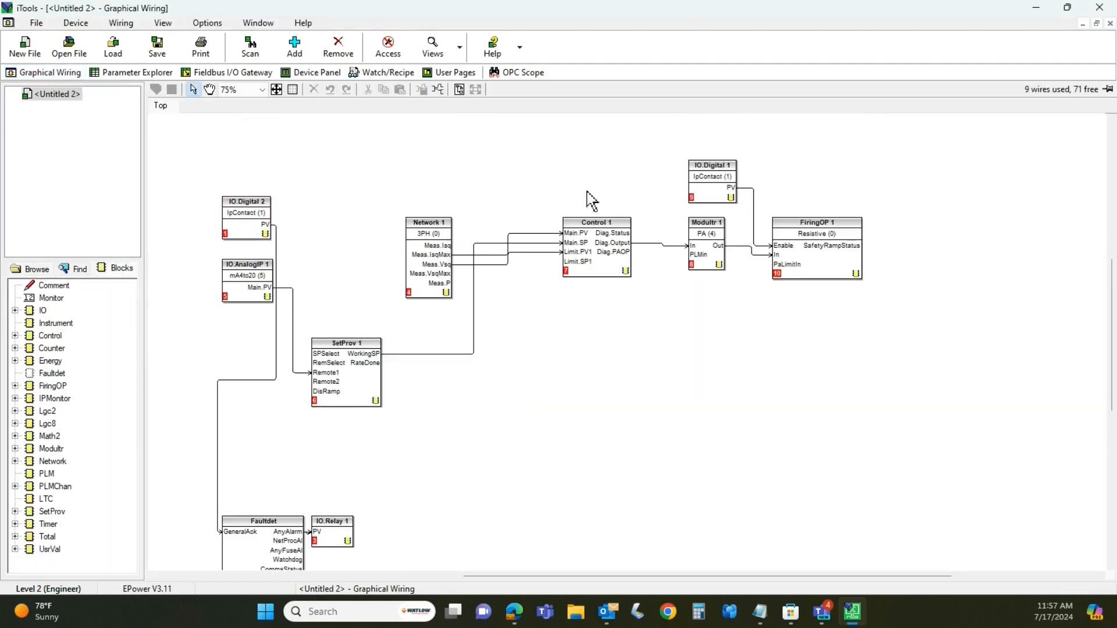
pyautogui.scroll(-2, 192, 569)
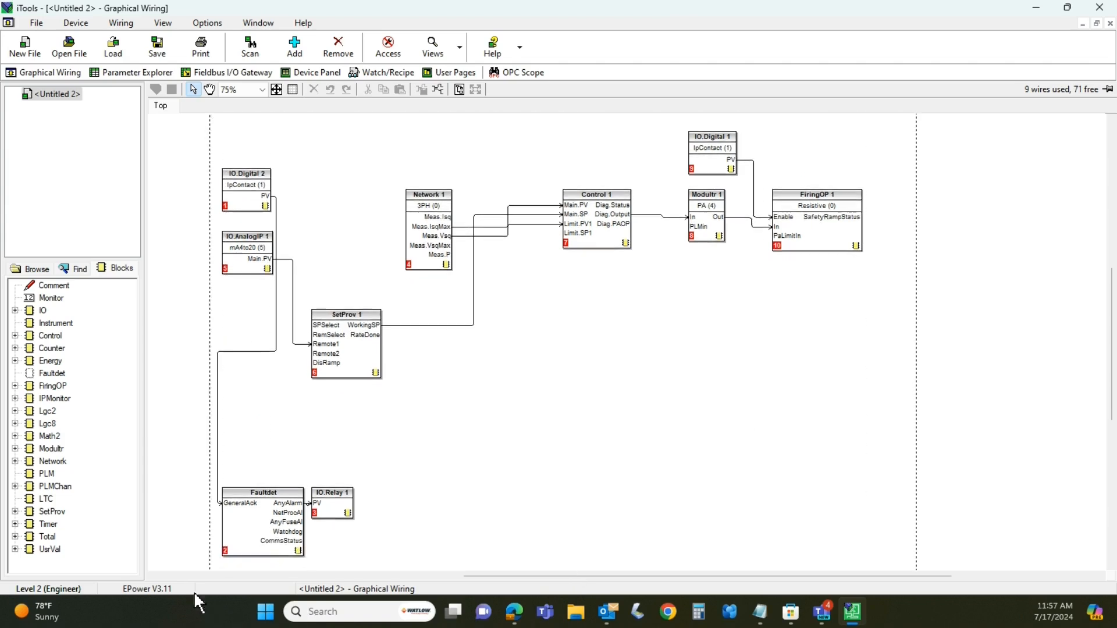
pyautogui.hotkey('ctrl', 'a')
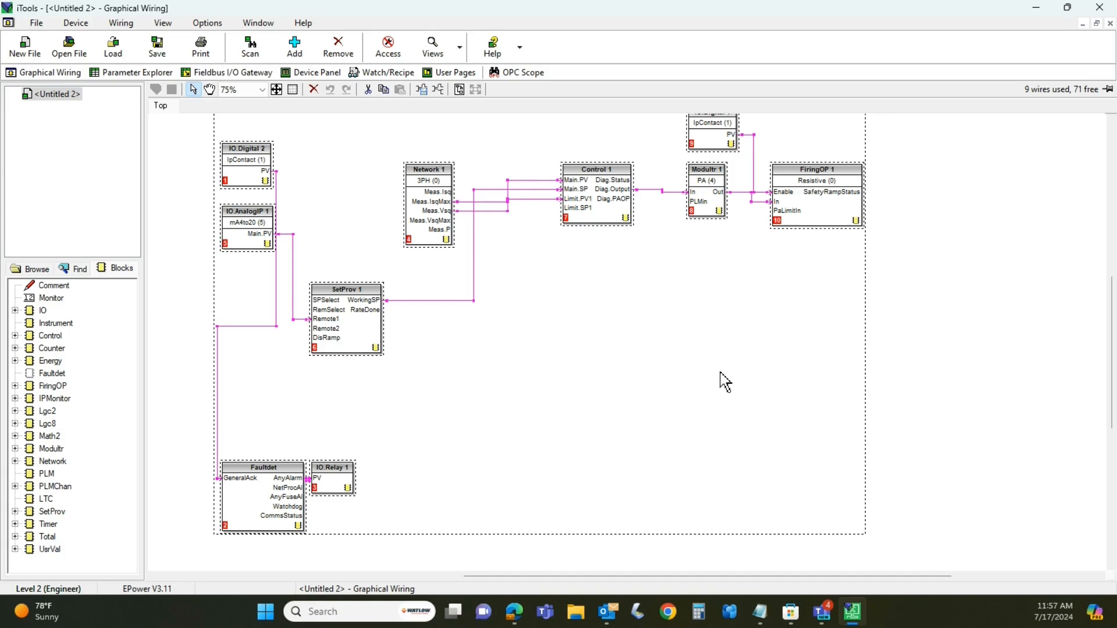
pyautogui.click(1029, 313)
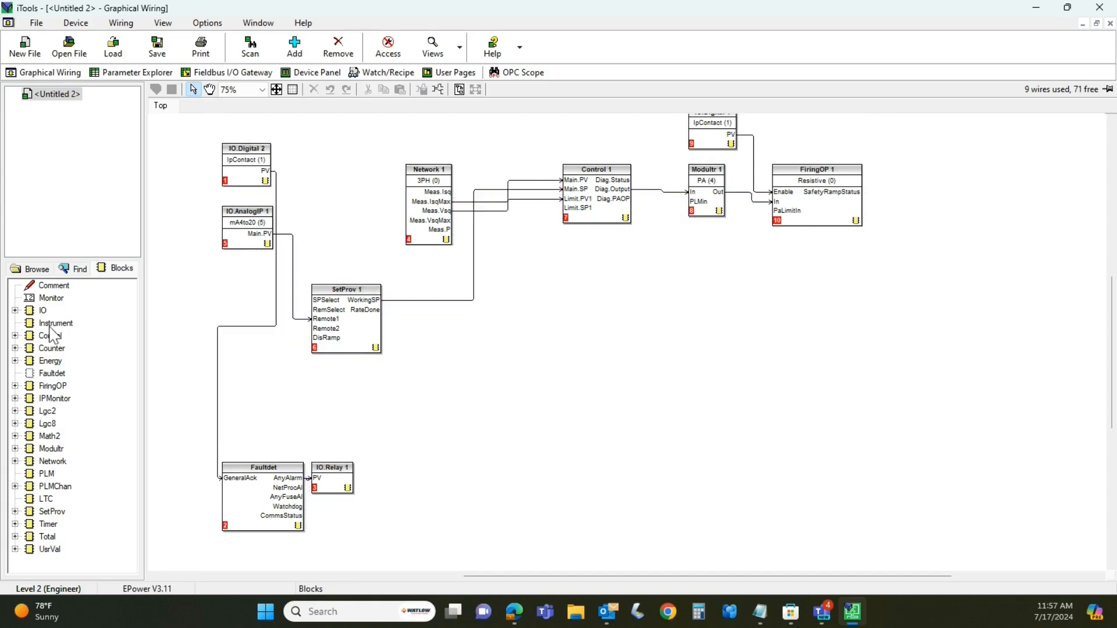
pyautogui.scroll(2, 867, 256)
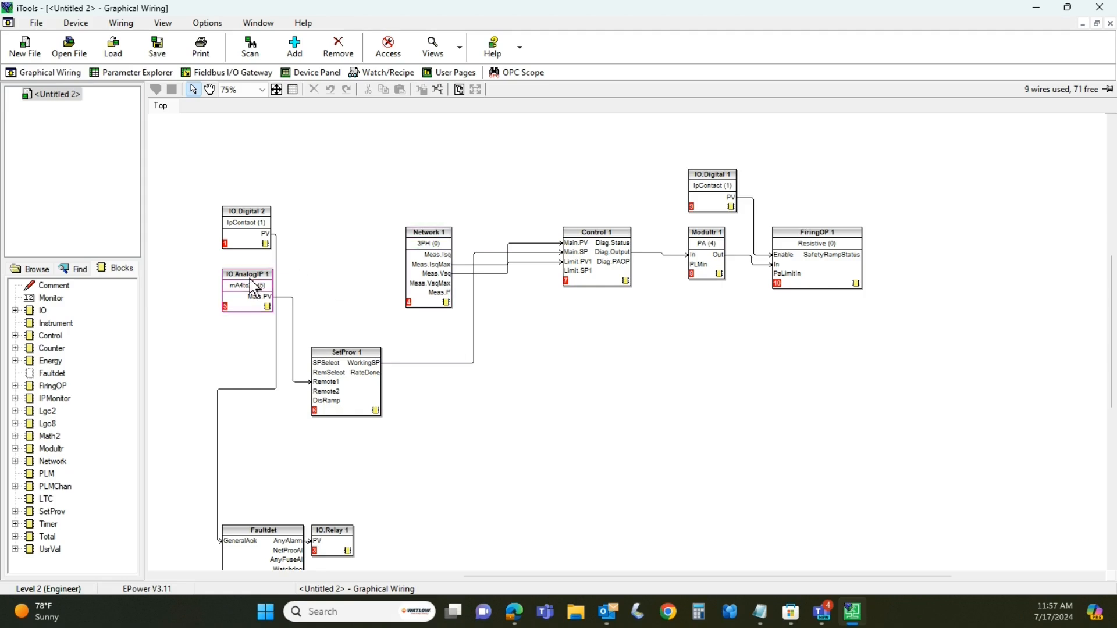
# Move the IO.AnalogIP 1 block down beside SetProv 1, inspect its input parameters and return to the wiring diagram.
pyautogui.moveTo(260, 294); pyautogui.dragTo(221, 337)
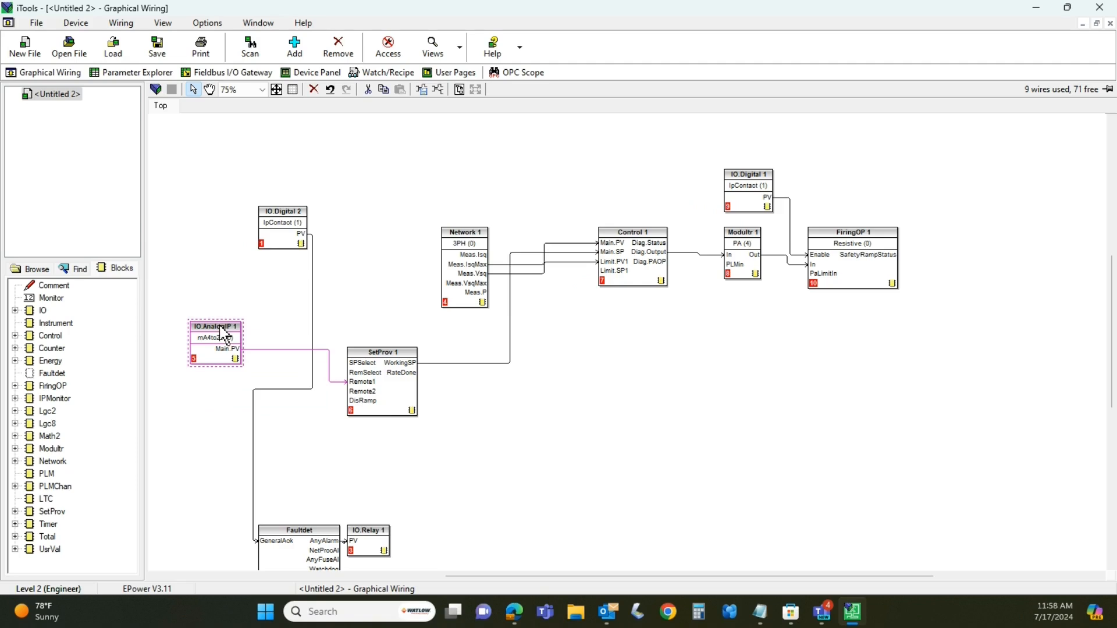
pyautogui.doubleClick(219, 327)
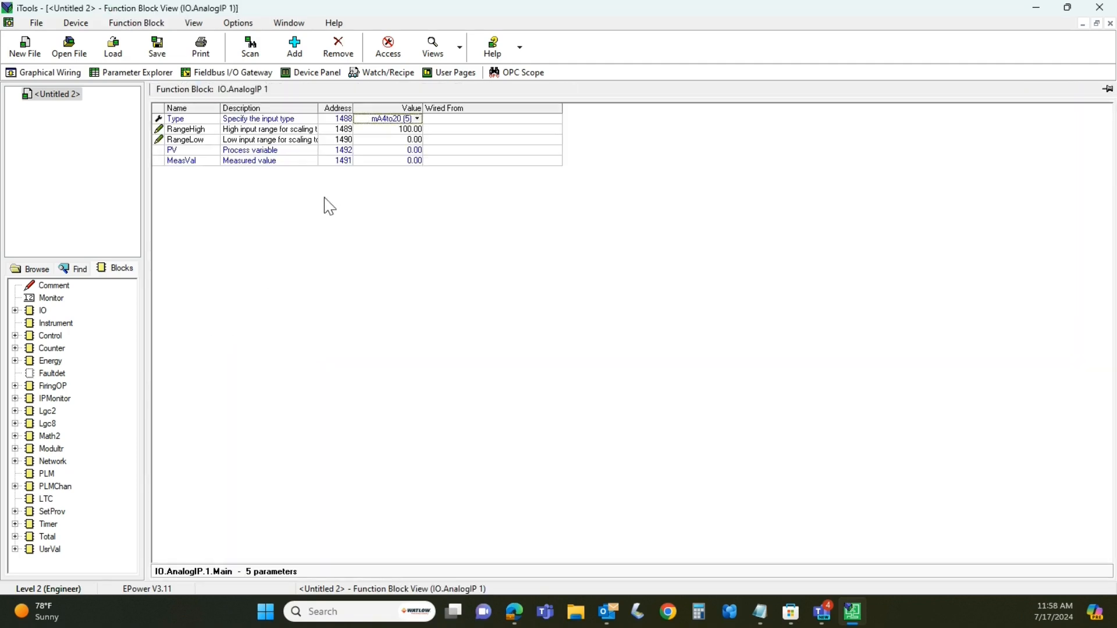
pyautogui.click(43, 72)
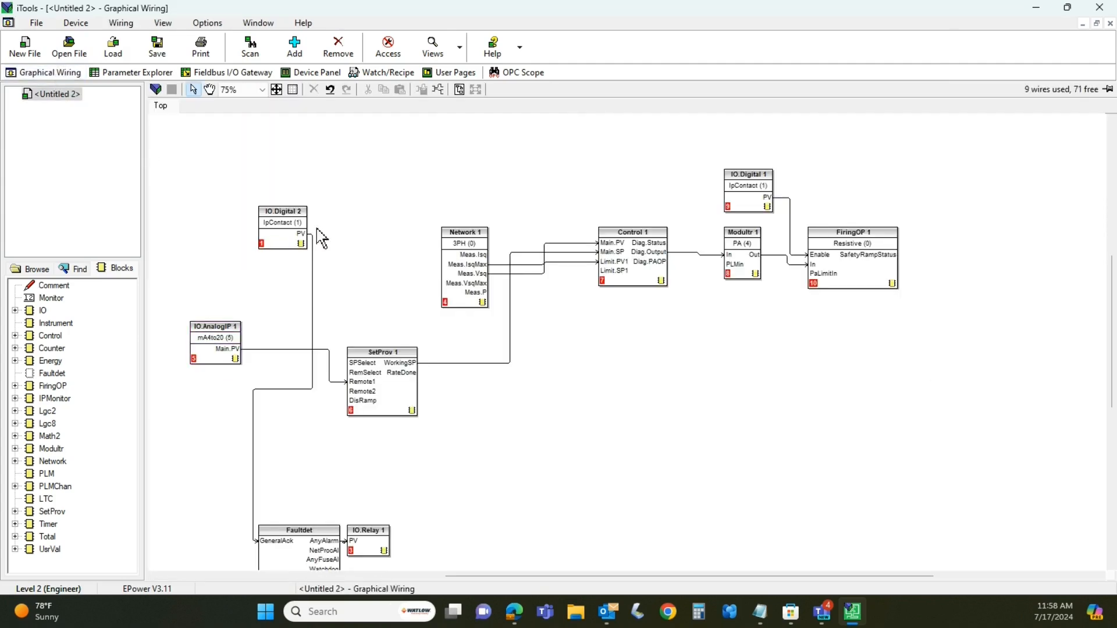
# Move the IO.Digital 2 block close to Faultdet, inspect the Network 1 measurement parameters and return to the wiring diagram.
pyautogui.moveTo(293, 214); pyautogui.dragTo(196, 474)
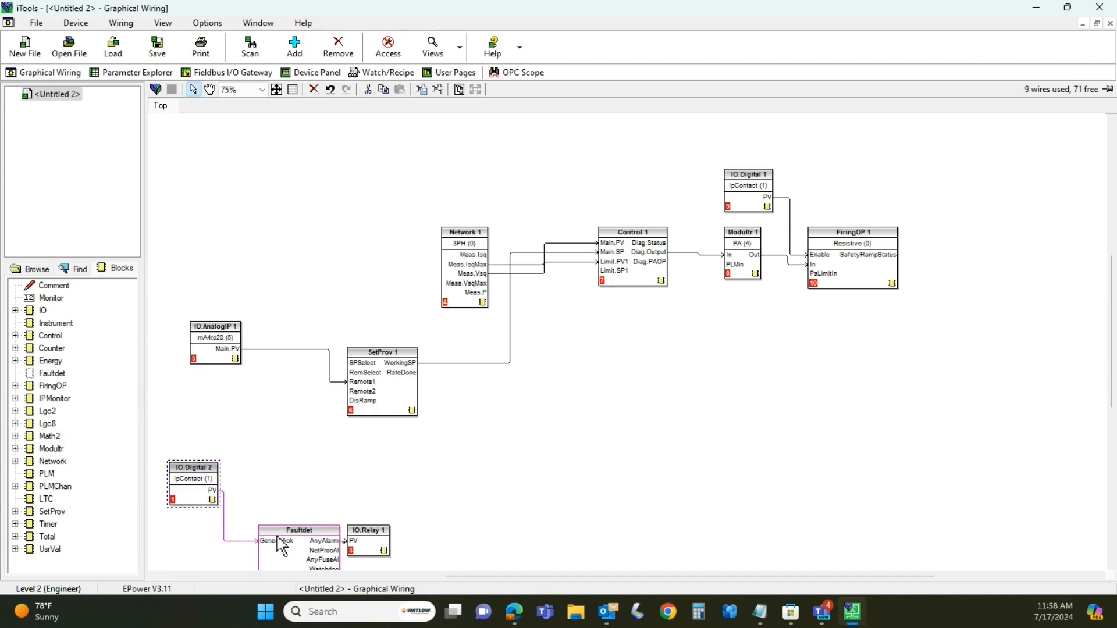
pyautogui.doubleClick(472, 248)
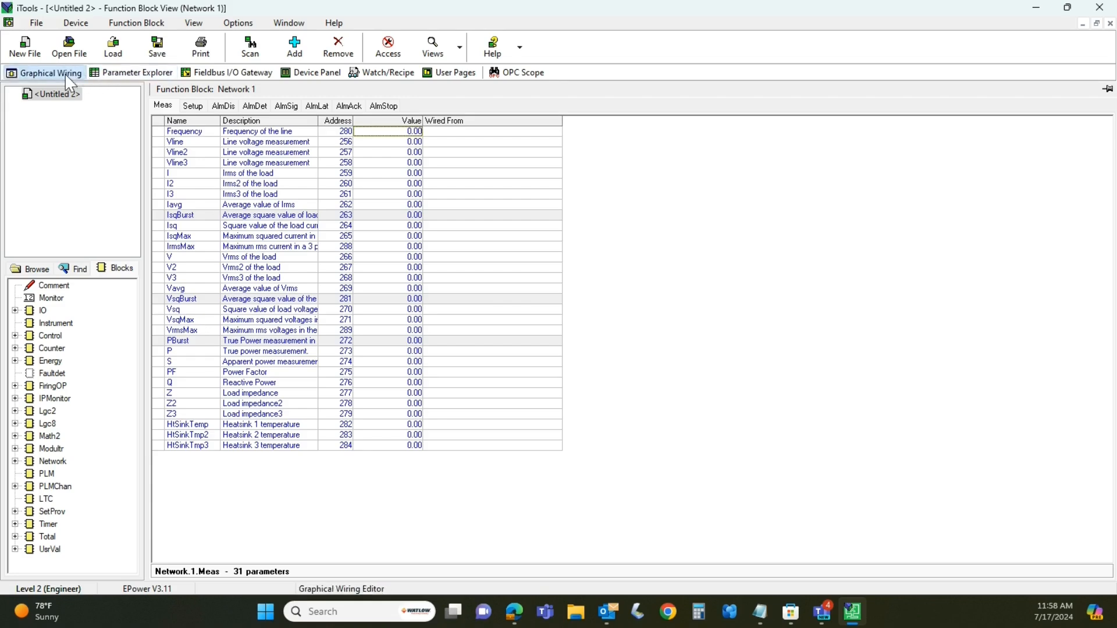
pyautogui.click(43, 73)
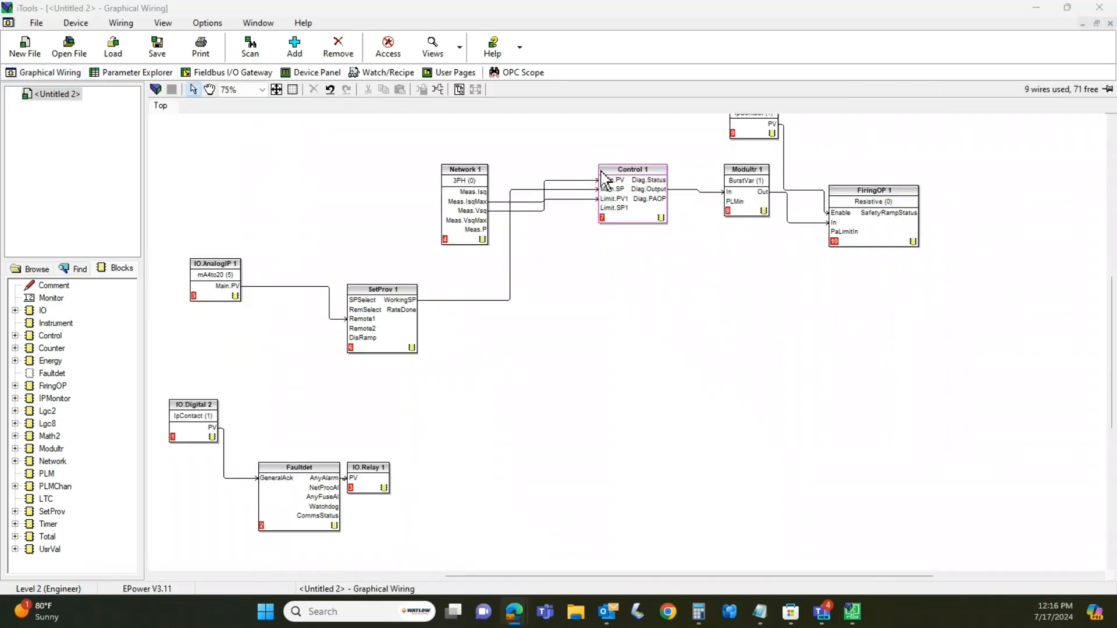
# Examine the Setup, Main and Limit parameters of Control 1, including threshold limit setpoint 1, and open the Modultr 1 parameters.
pyautogui.doubleClick(606, 180)
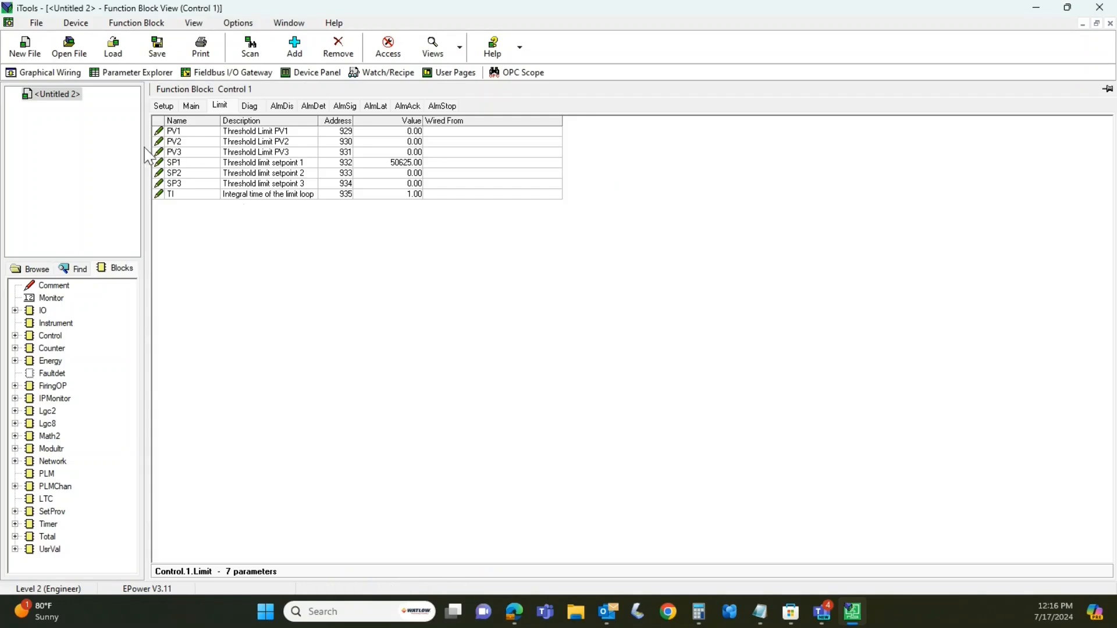
pyautogui.click(163, 106)
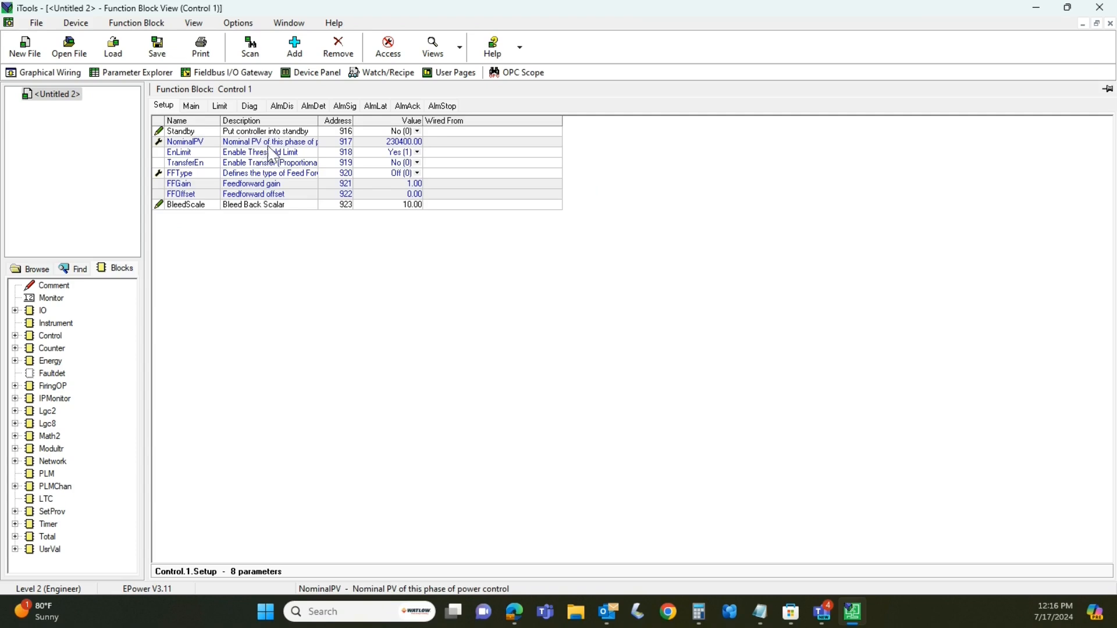
pyautogui.click(201, 108)
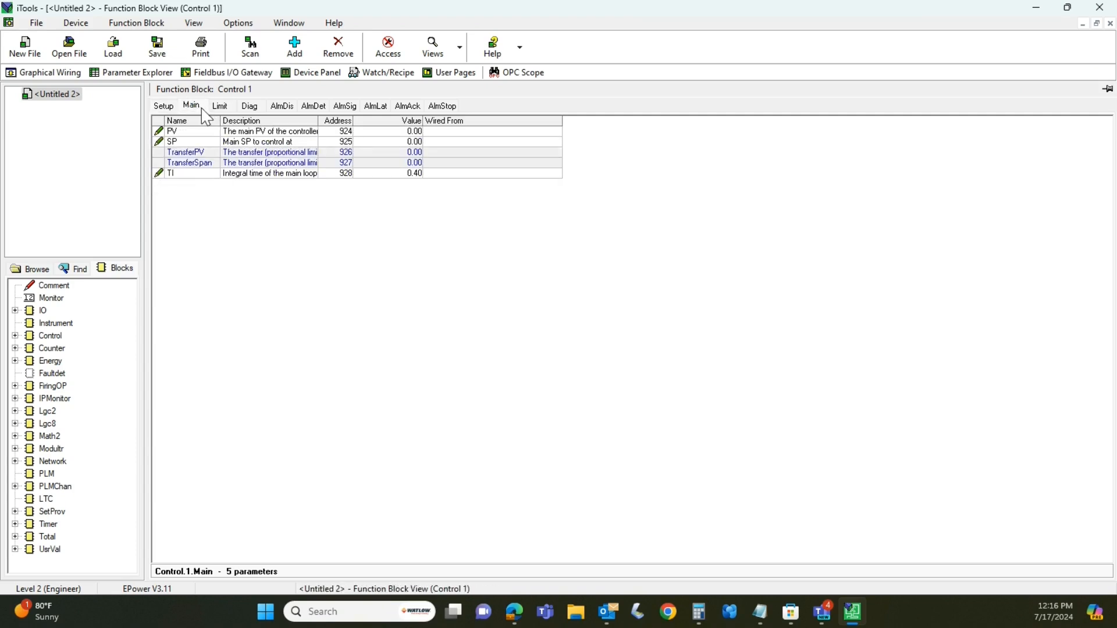
pyautogui.click(219, 109)
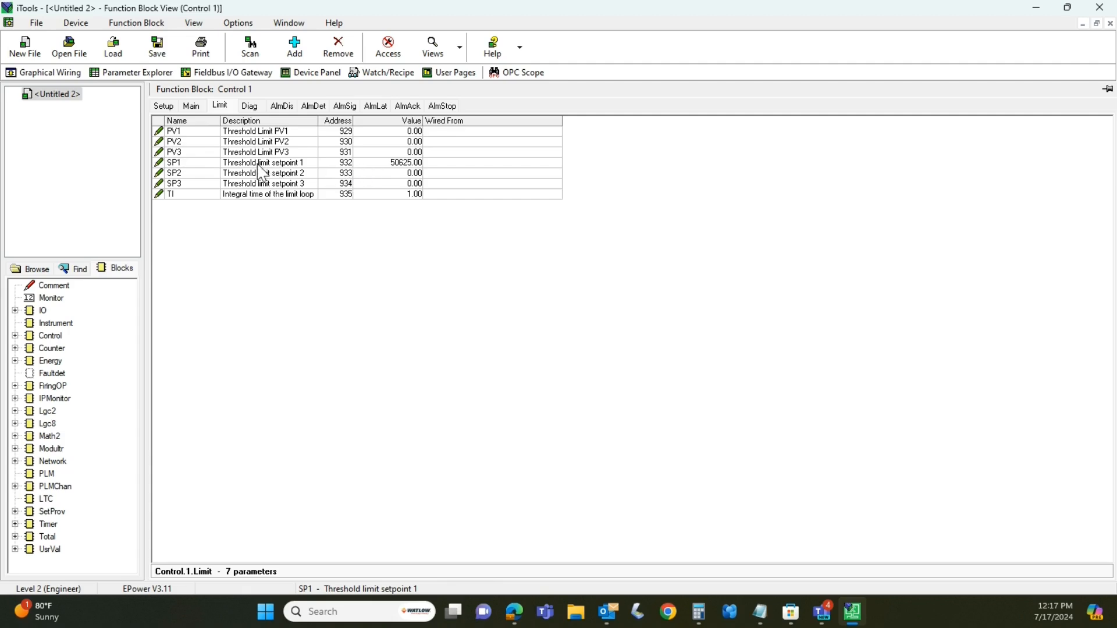
pyautogui.click(381, 164)
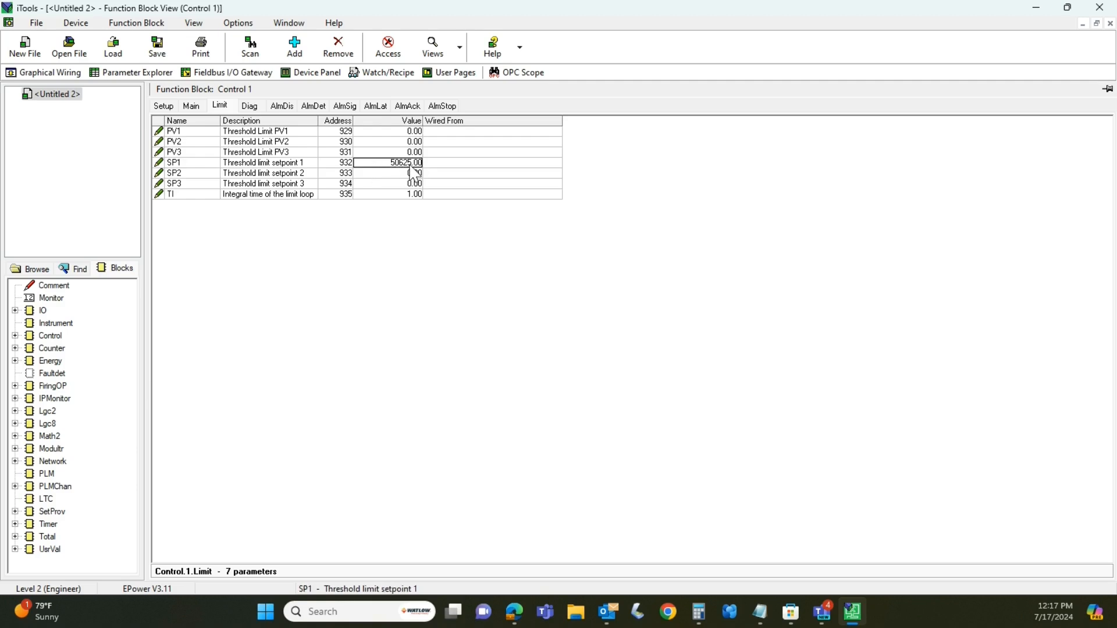
pyautogui.click(74, 83)
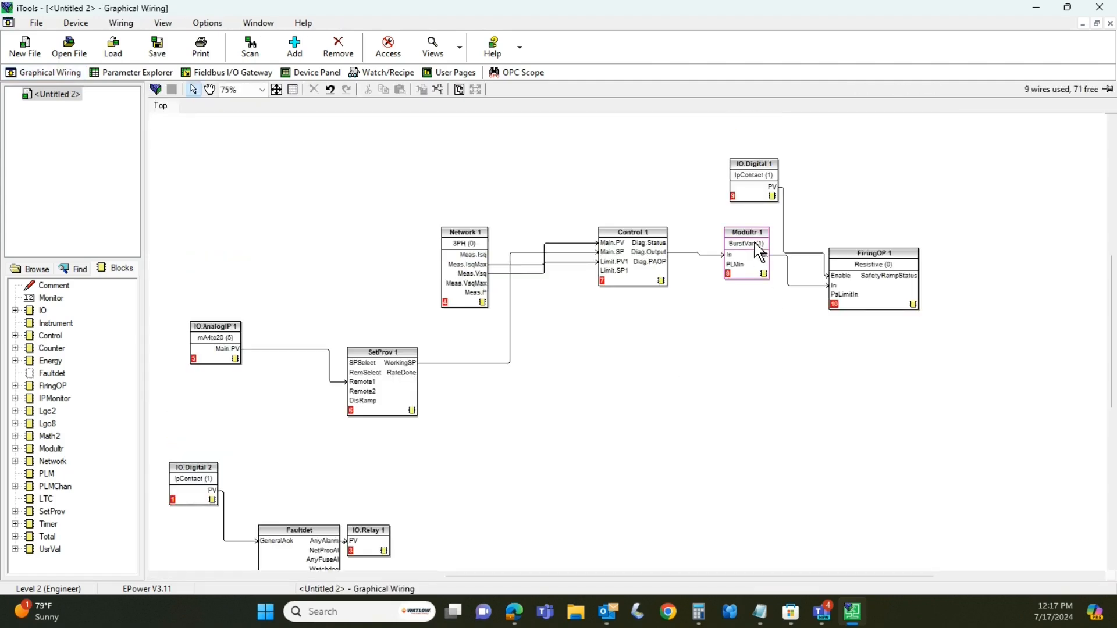
pyautogui.doubleClick(763, 241)
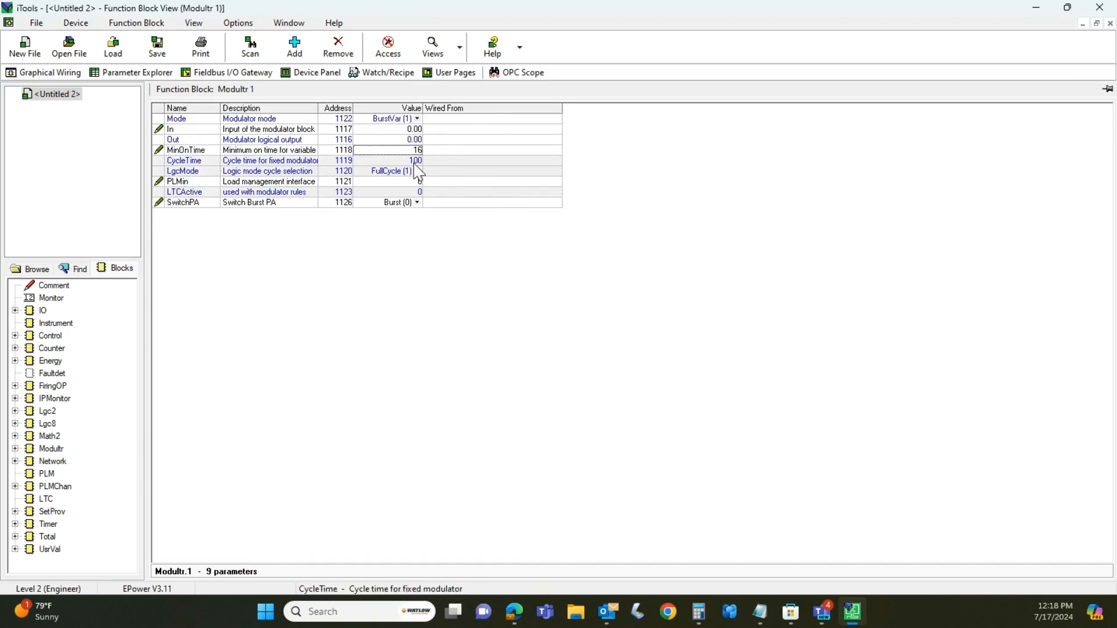
# Try to set the modulator mode of Modultr 1 to Lgc (3).
pyautogui.click(418, 119)
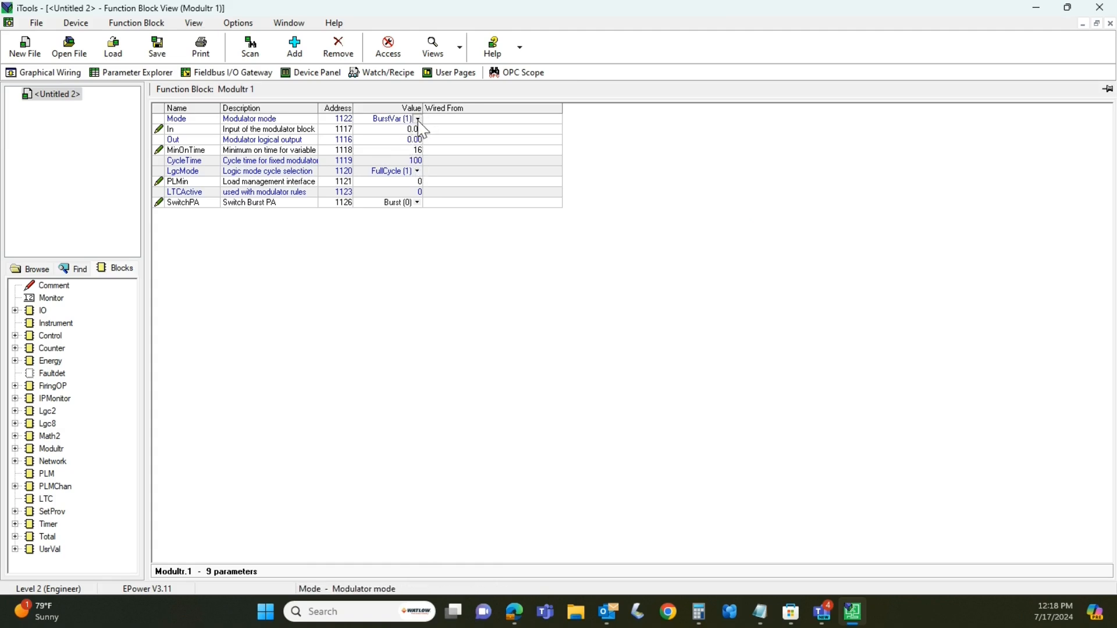
pyautogui.click(402, 168)
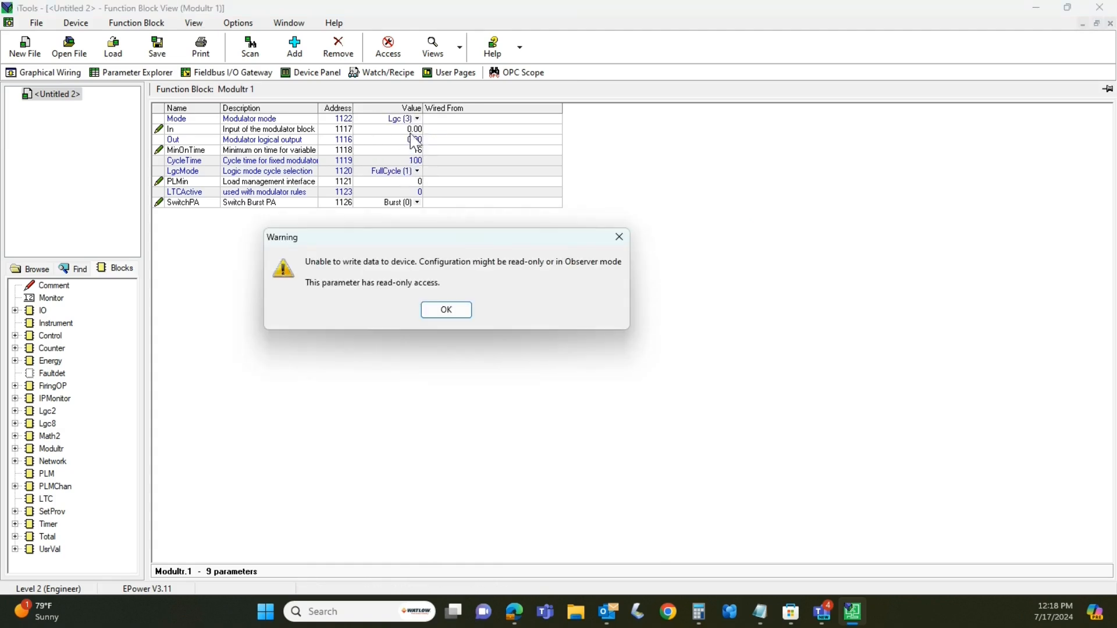
pyautogui.click(441, 312)
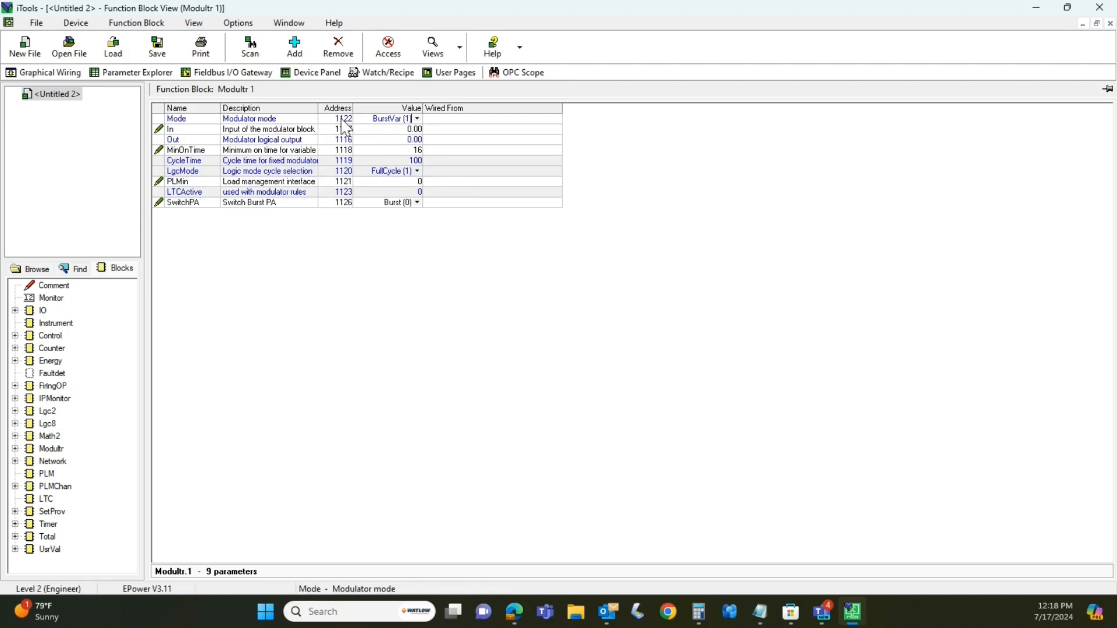
# Put the device into configuration access and set the Modultr 1 modulator mode to PA (4).
pyautogui.click(393, 55)
pyautogui.click(391, 119)
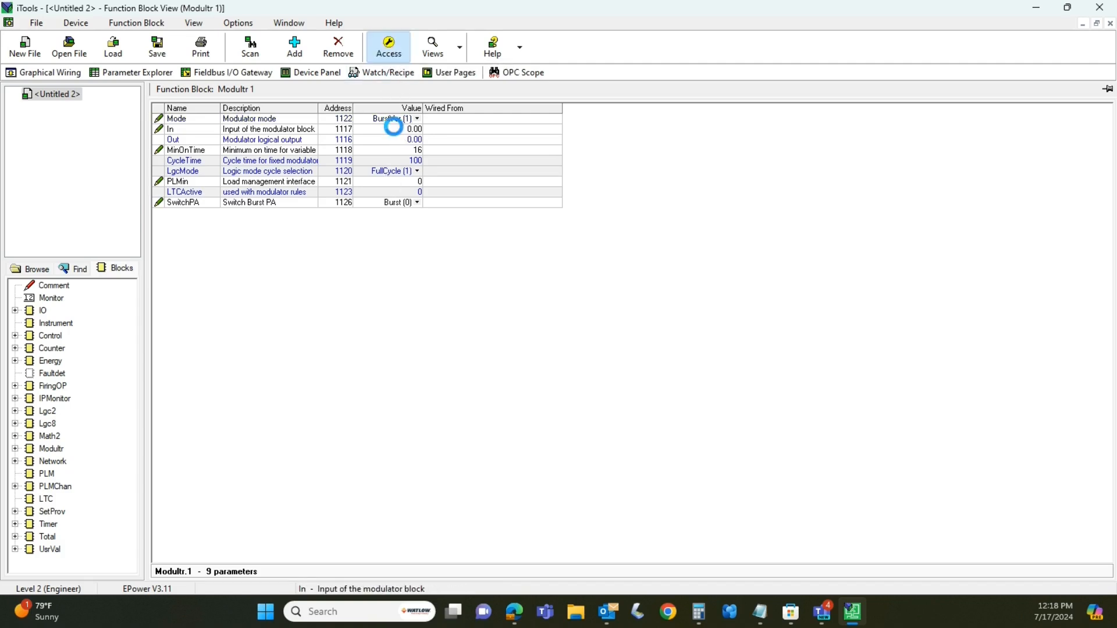
pyautogui.click(417, 118)
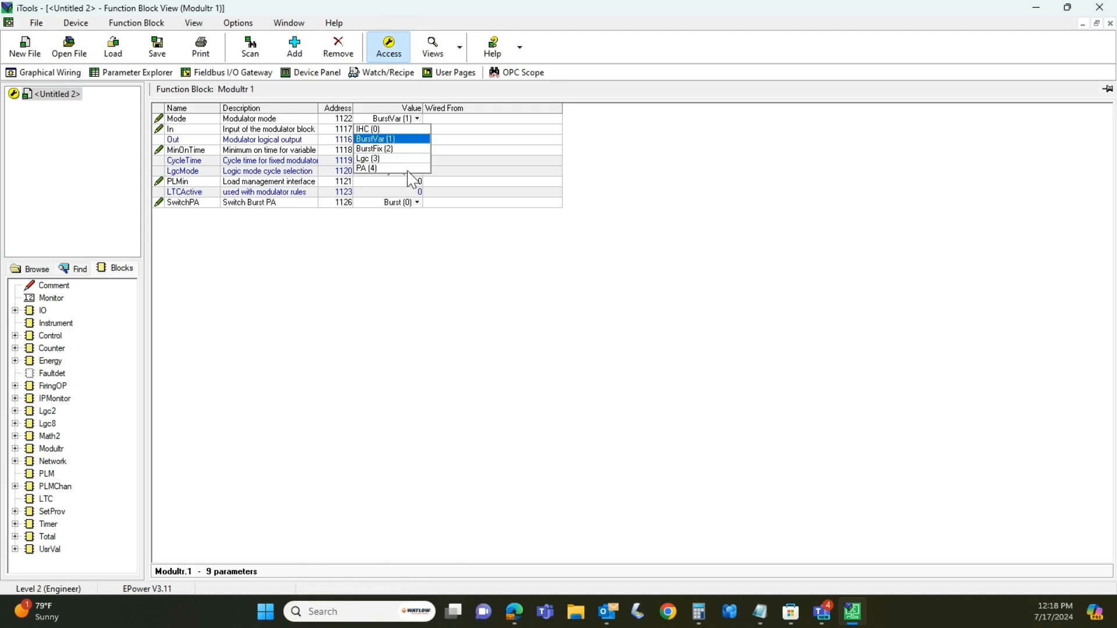
pyautogui.click(410, 170)
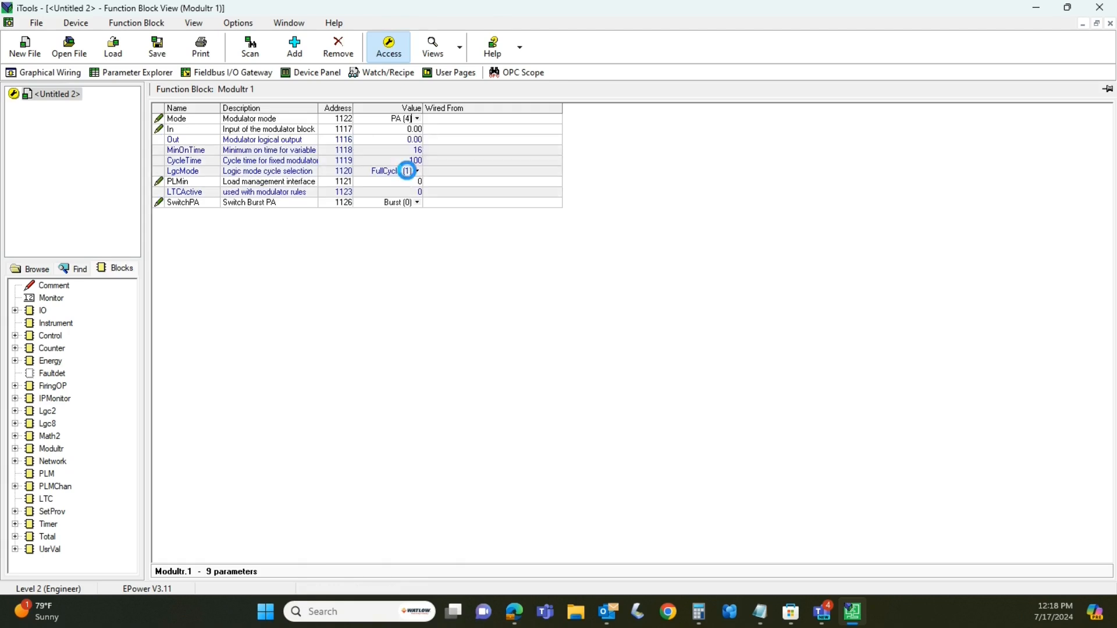
# Set the Modultr 1 modulator mode to BurstVar (1) and take the device out of configuration access.
pyautogui.click(419, 120)
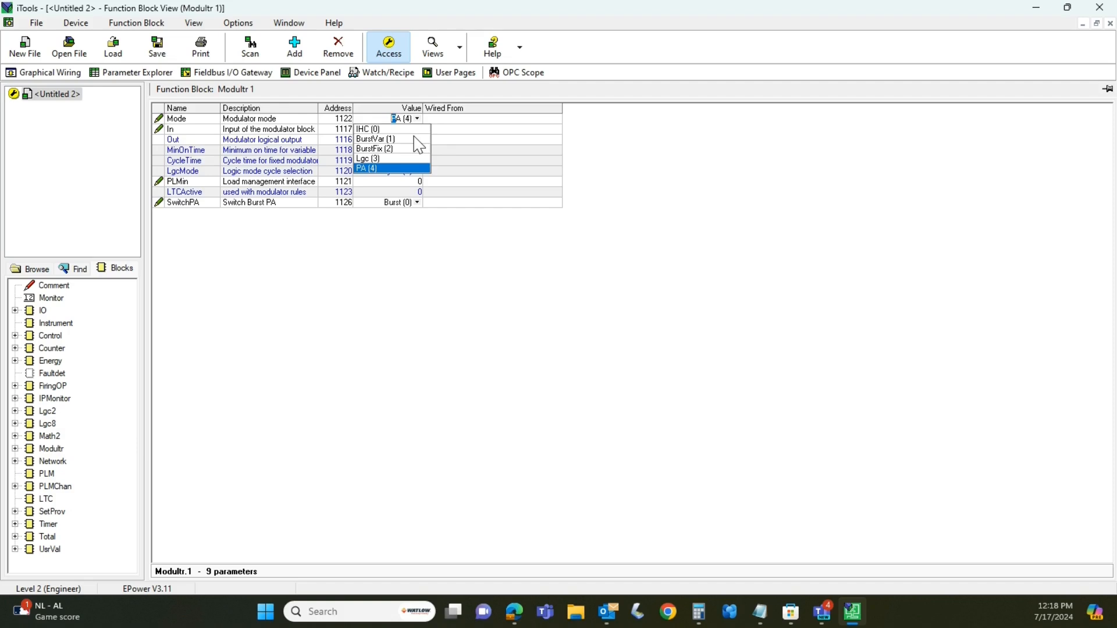
pyautogui.click(416, 140)
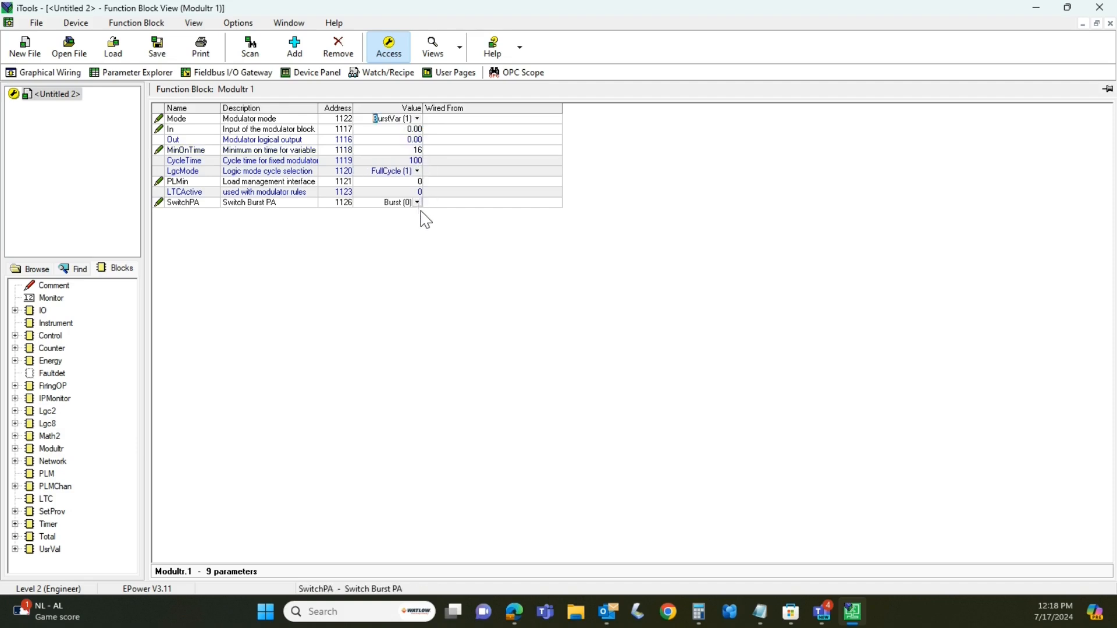
pyautogui.click(390, 57)
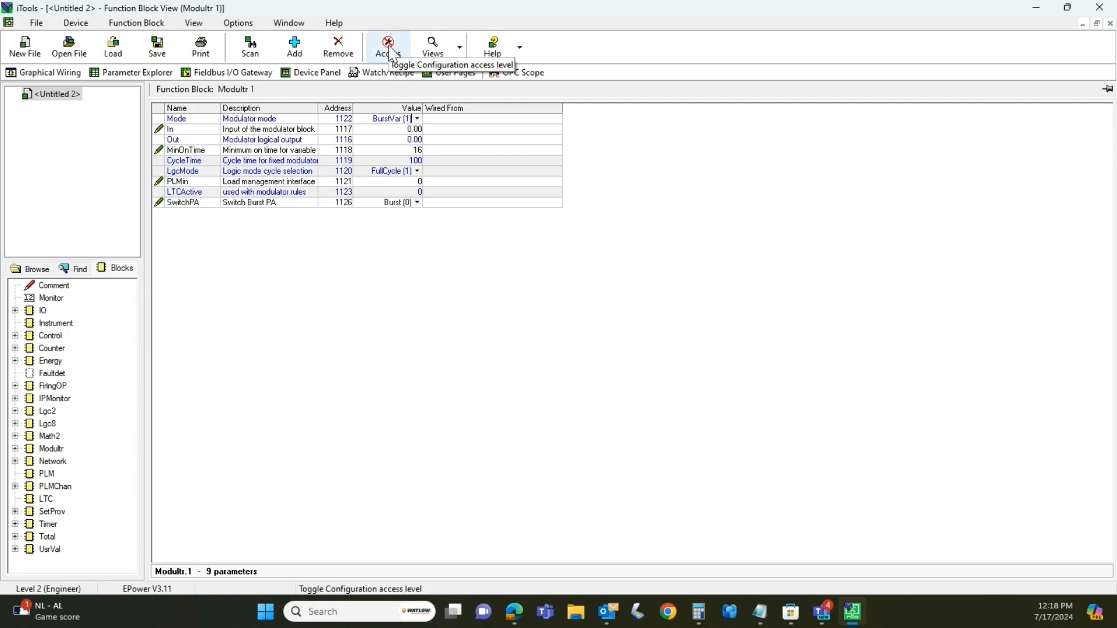
# Return to the graphical wiring and shift the IO.Digital 1 block slightly up and to the right, above Modultr 1.
pyautogui.click(65, 74)
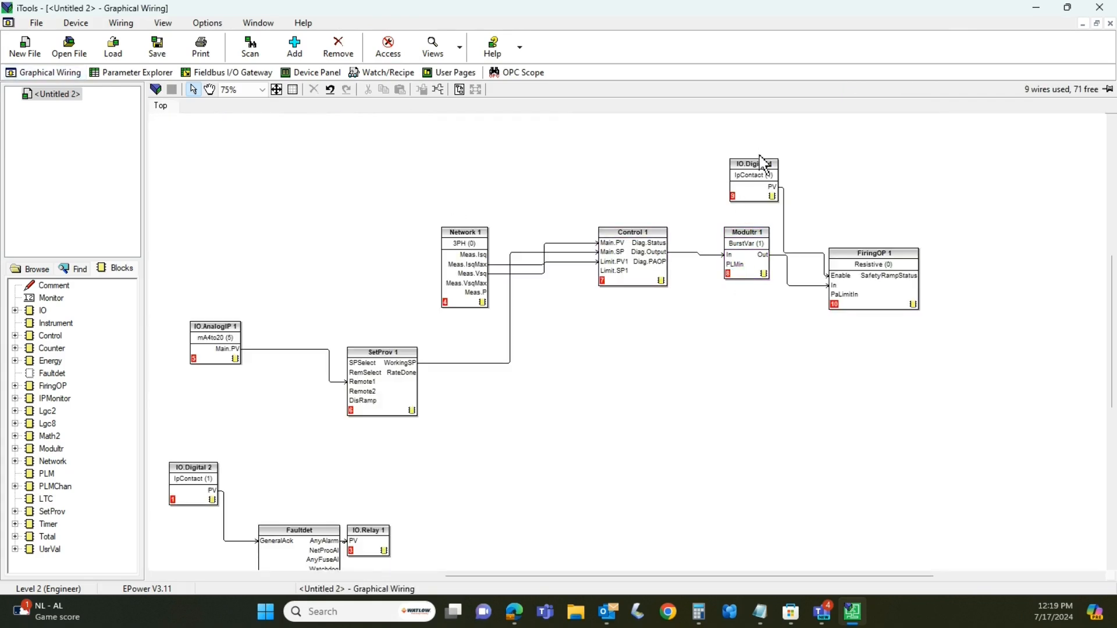
pyautogui.moveTo(762, 173)
pyautogui.mouseDown()
pyautogui.moveTo(743, 169)
pyautogui.moveTo(777, 168)
pyautogui.mouseUp()
pyautogui.moveTo(723, 145); pyautogui.dragTo(836, 222)
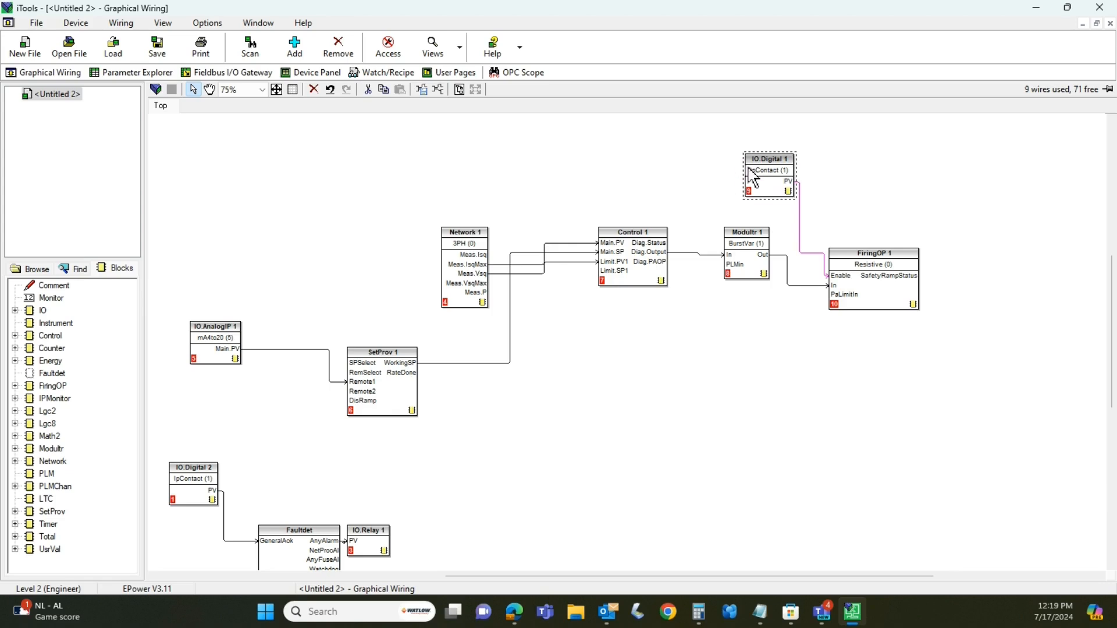
pyautogui.moveTo(755, 164); pyautogui.dragTo(752, 157)
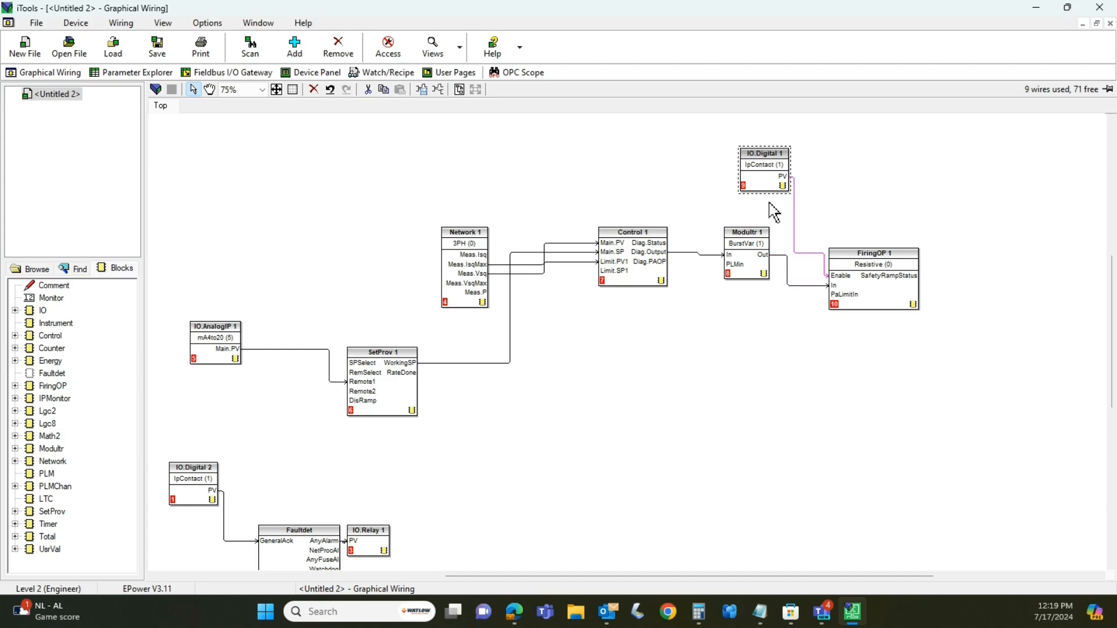
pyautogui.moveTo(711, 130); pyautogui.dragTo(827, 208)
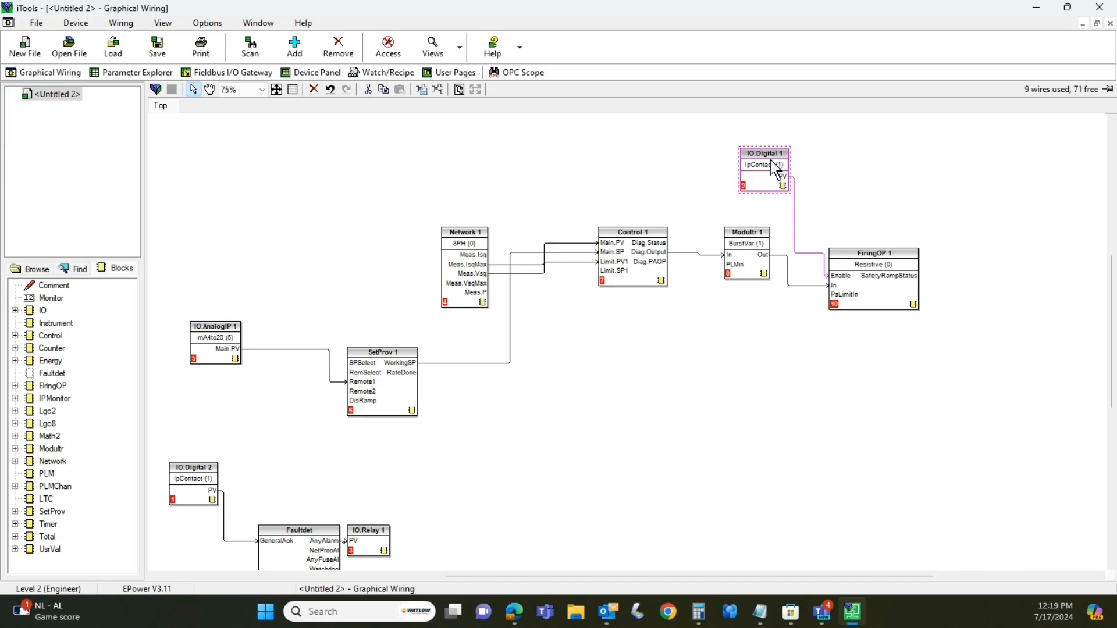
pyautogui.moveTo(700, 132); pyautogui.dragTo(968, 352)
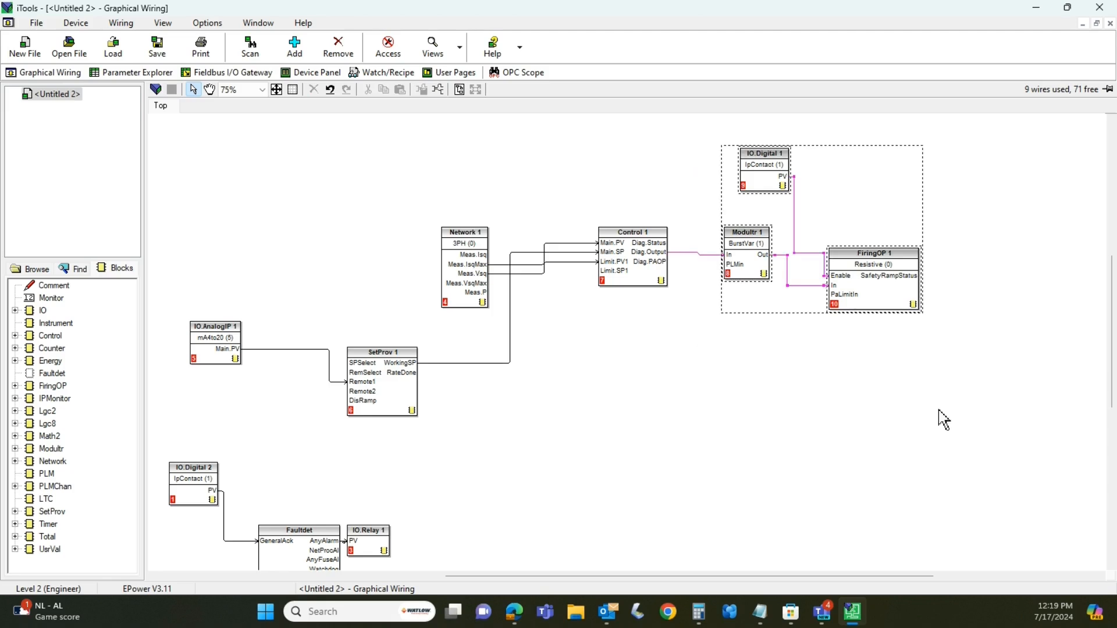
pyautogui.click(903, 401)
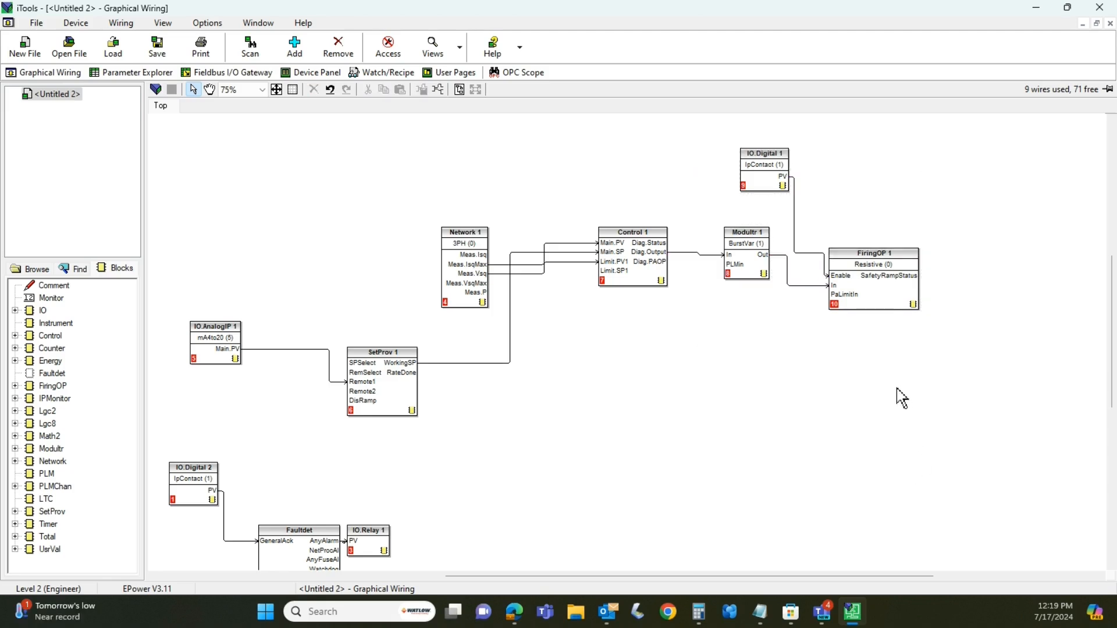
pyautogui.moveTo(773, 165)
pyautogui.mouseDown()
pyautogui.moveTo(763, 174)
pyautogui.moveTo(778, 166)
pyautogui.mouseUp()
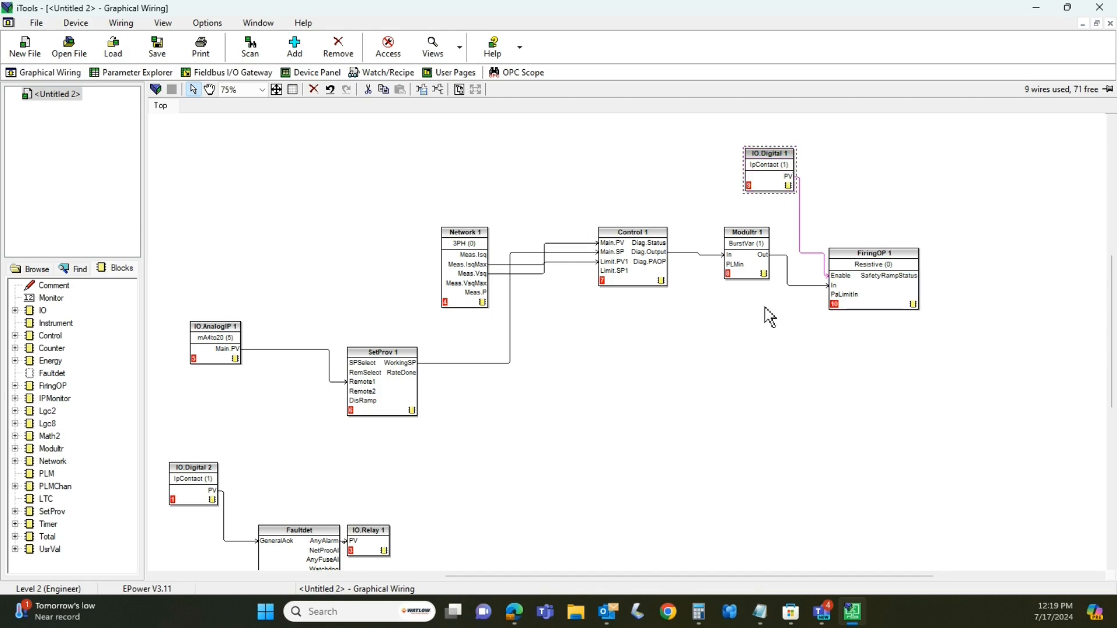
# Examine the FiringOP 1 parameters with configuration access temporarily enabled, including the safety ramp and delayed trigger, and return to the wiring diagram.
pyautogui.doubleClick(855, 267)
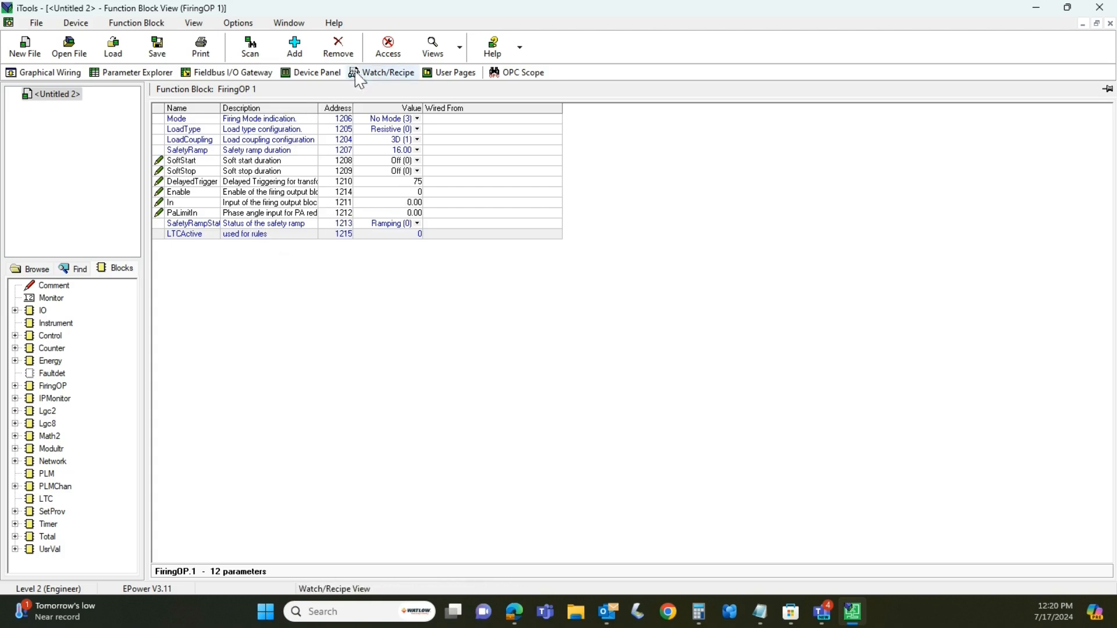
pyautogui.click(391, 52)
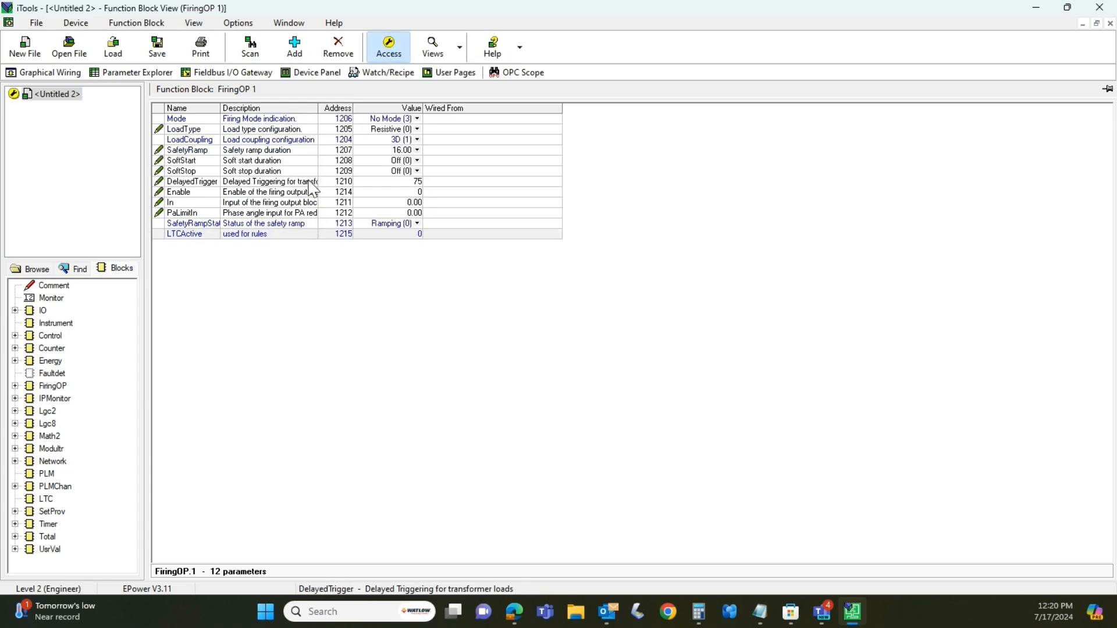
pyautogui.click(394, 56)
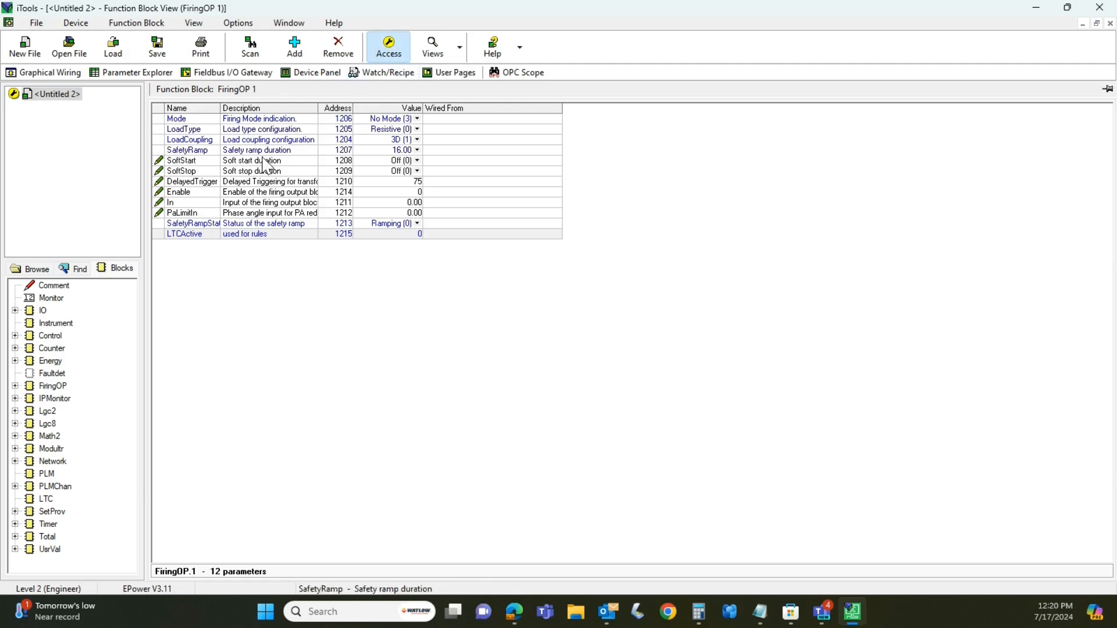
pyautogui.click(42, 74)
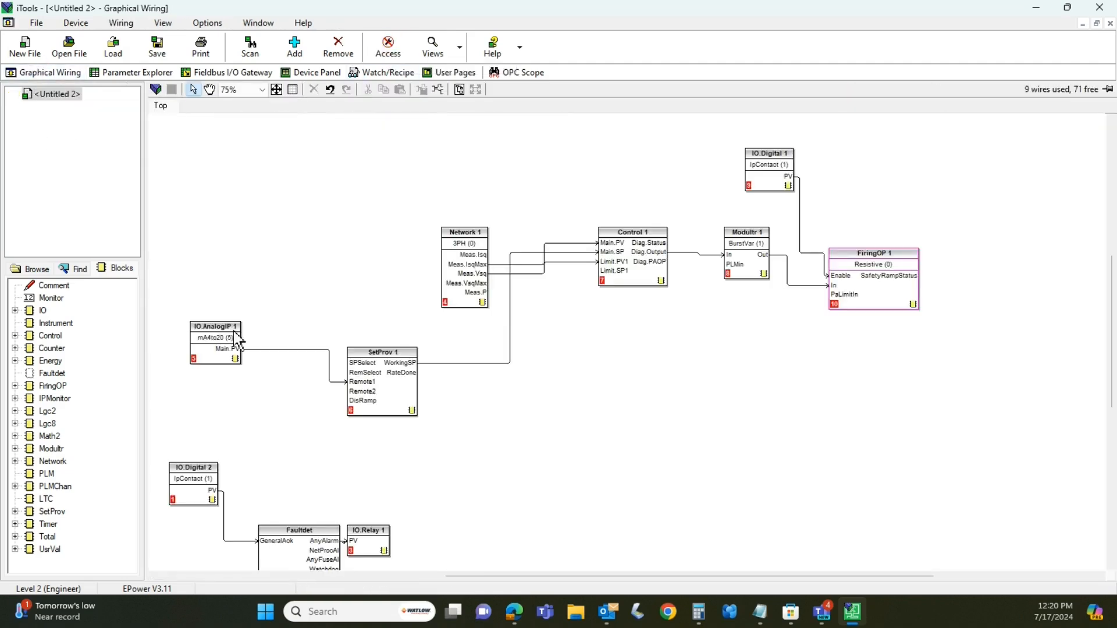